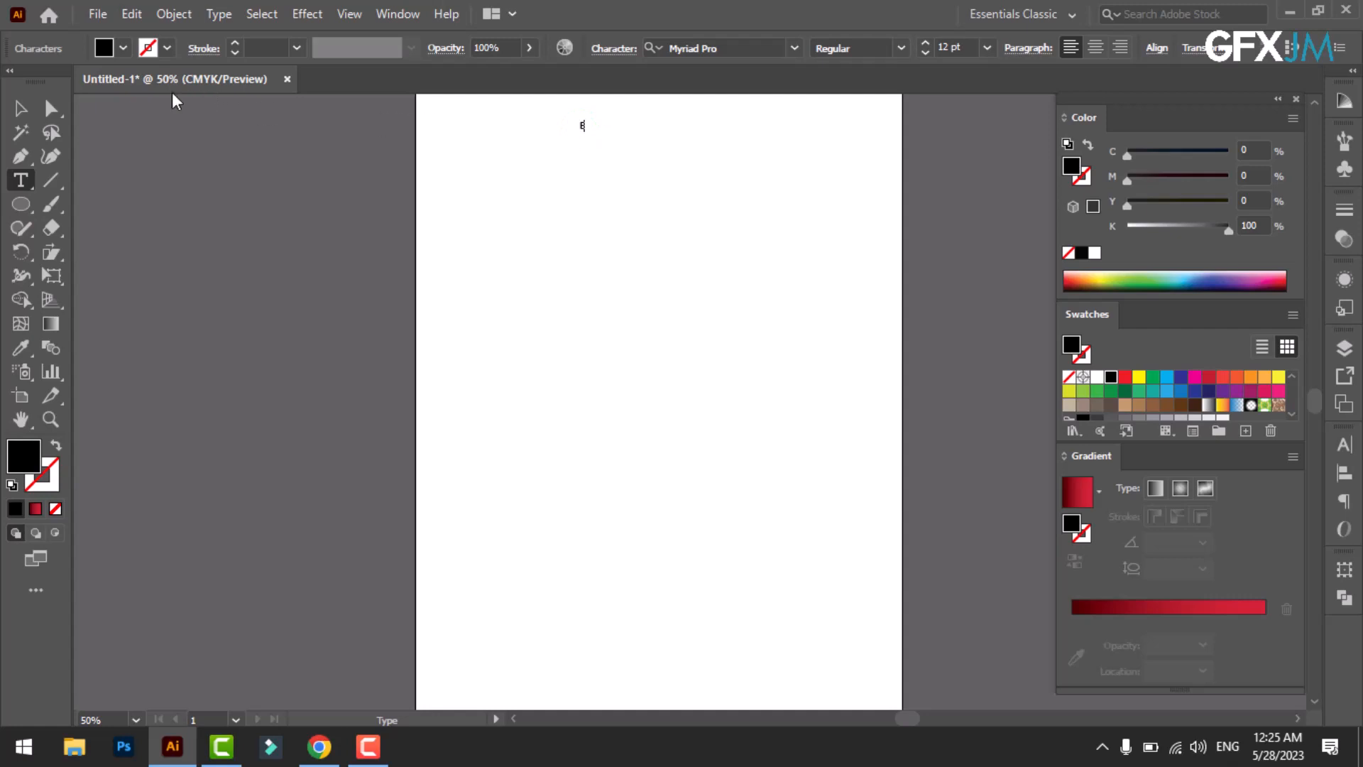
# Step: Enlarge the letter E to a font size of about 139 pt and move it to the artboard's upper centre
pyautogui.click(20, 108)
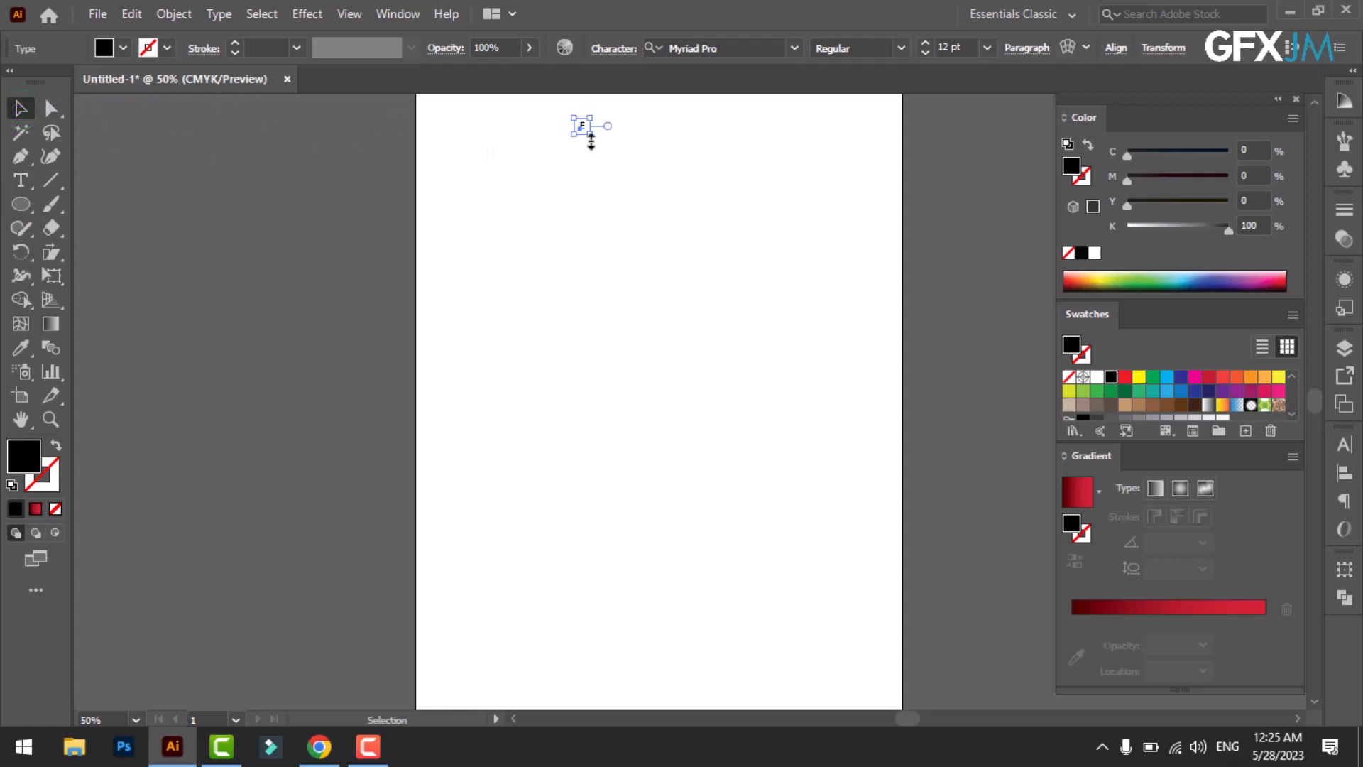
pyautogui.moveTo(590, 137); pyautogui.dragTo(763, 307)
pyautogui.moveTo(600, 210); pyautogui.dragTo(639, 198)
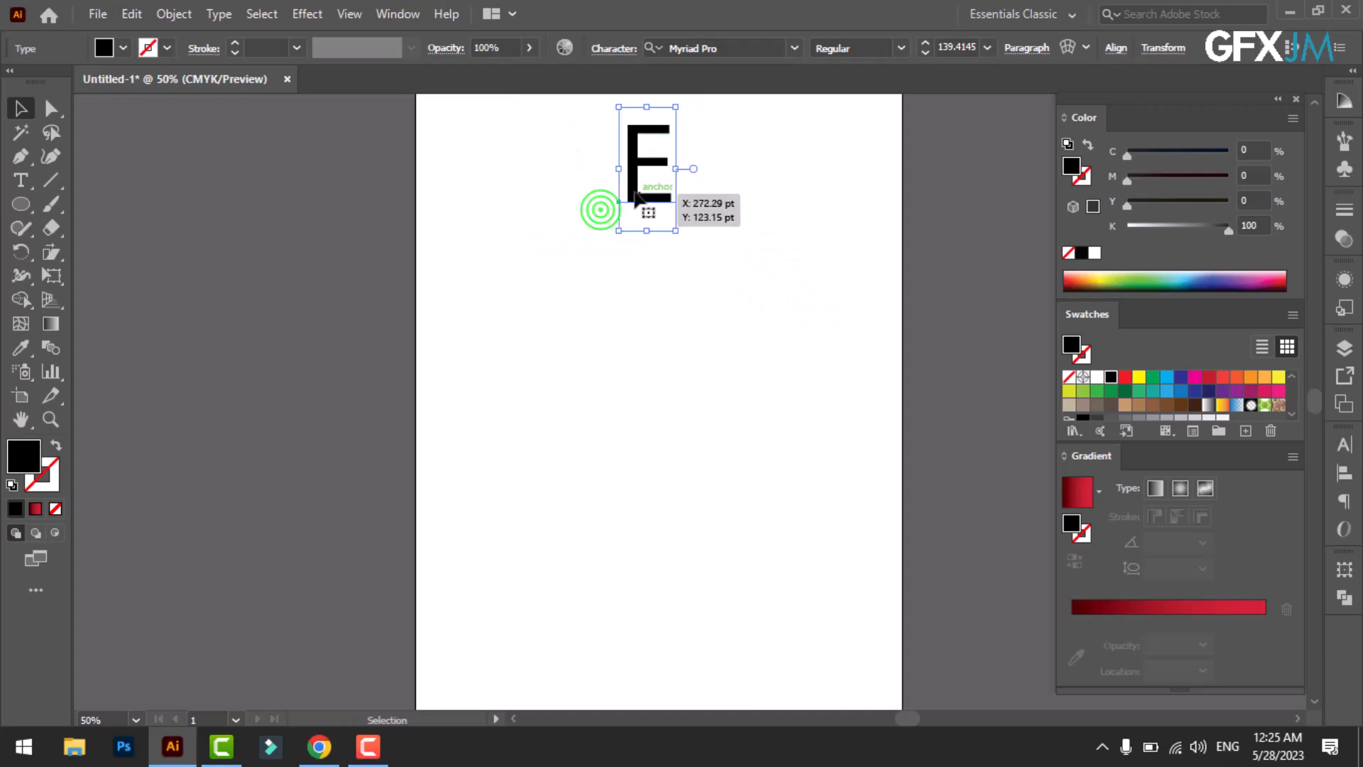
pyautogui.scroll(3, 635, 193)
pyautogui.scroll(-3, 631, 284)
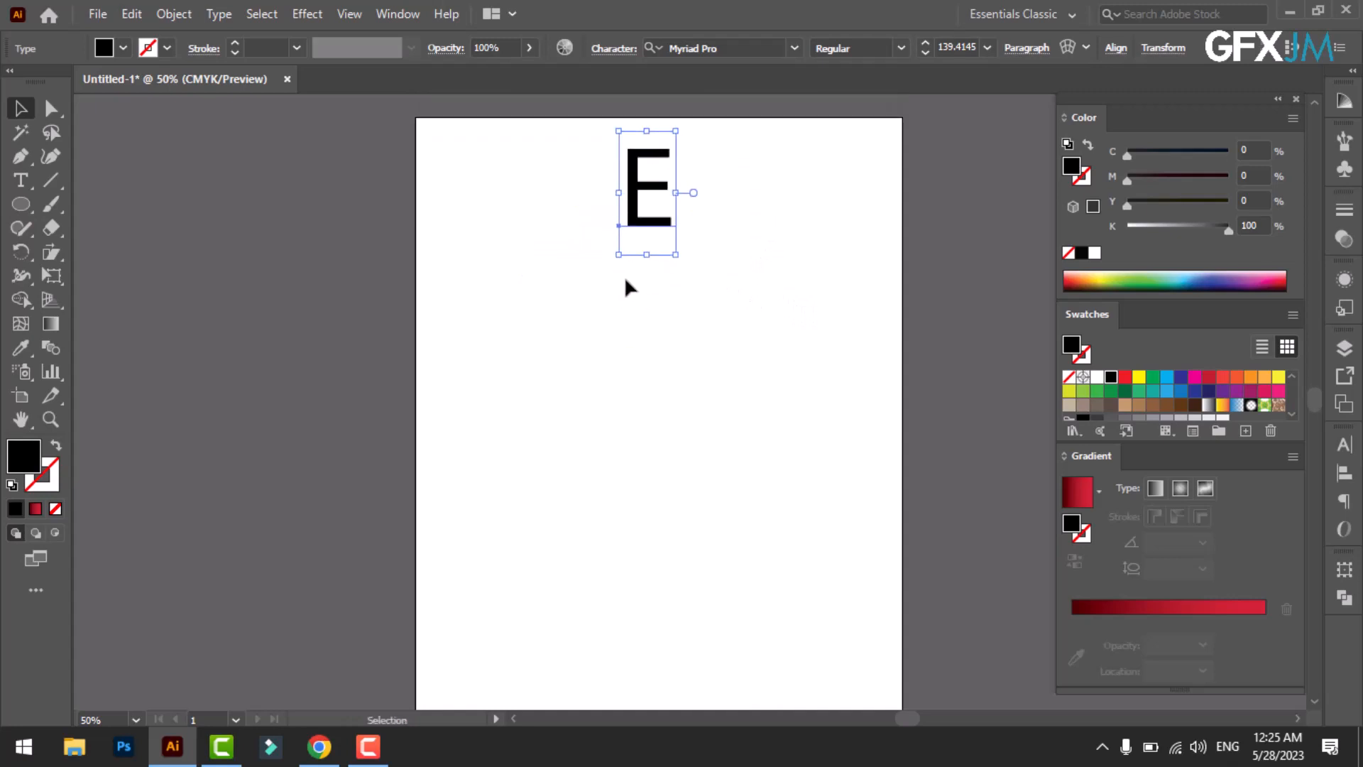
# Step: Draw an open three-sided path below the letter with the Pen tool, about 301 pt wide and 277 pt tall, open on the right
pyautogui.click(21, 157)
pyautogui.click(554, 338)
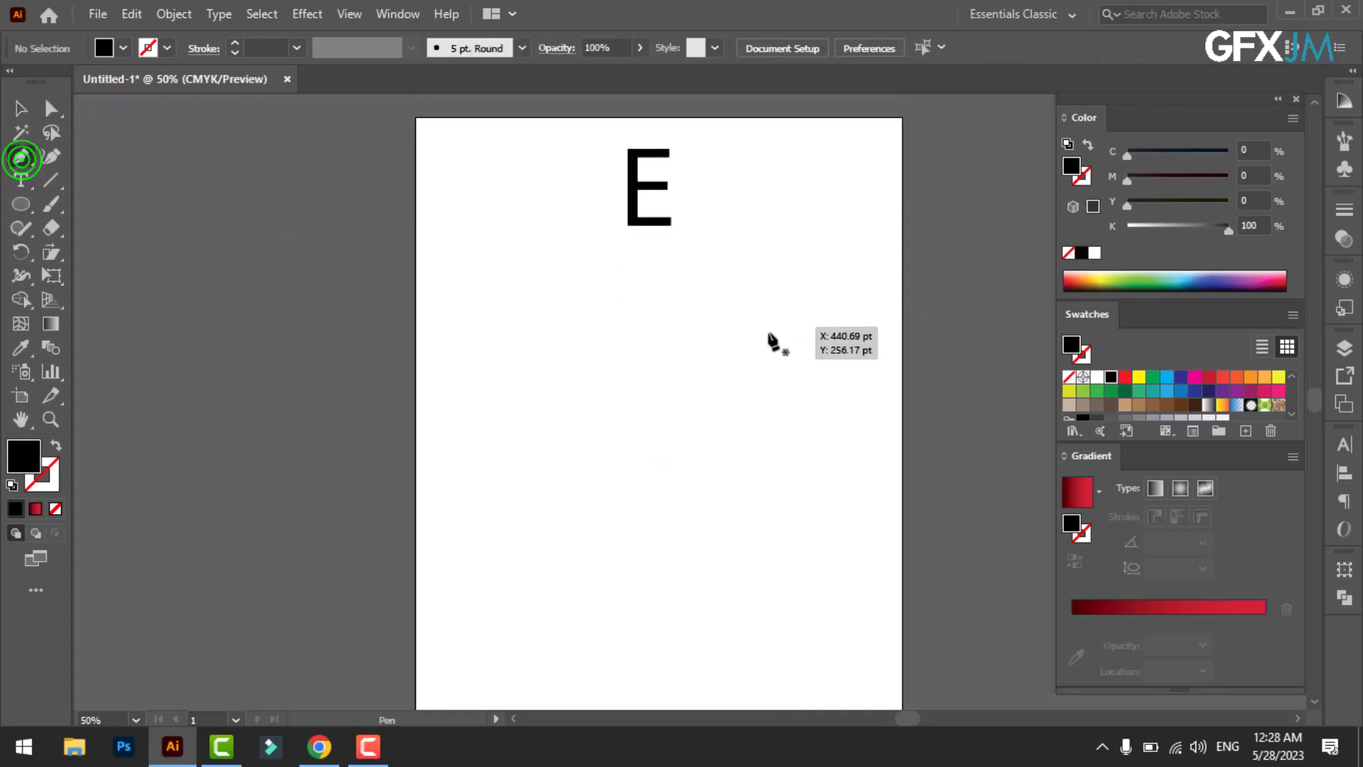
pyautogui.click(778, 338)
pyautogui.keyDown('shift'); pyautogui.click(533, 363); pyautogui.keyUp('shift')
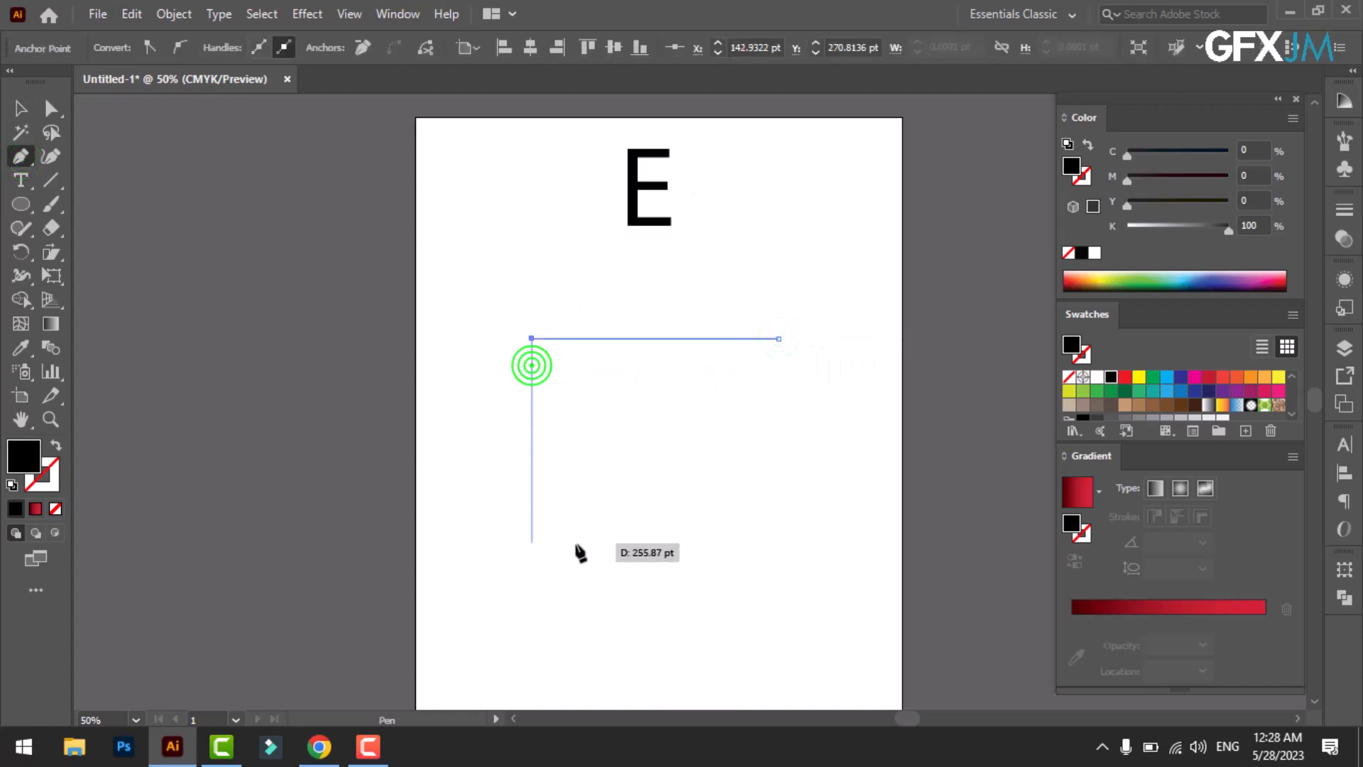
pyautogui.keyDown('shift'); pyautogui.click(575, 566); pyautogui.keyUp('shift')
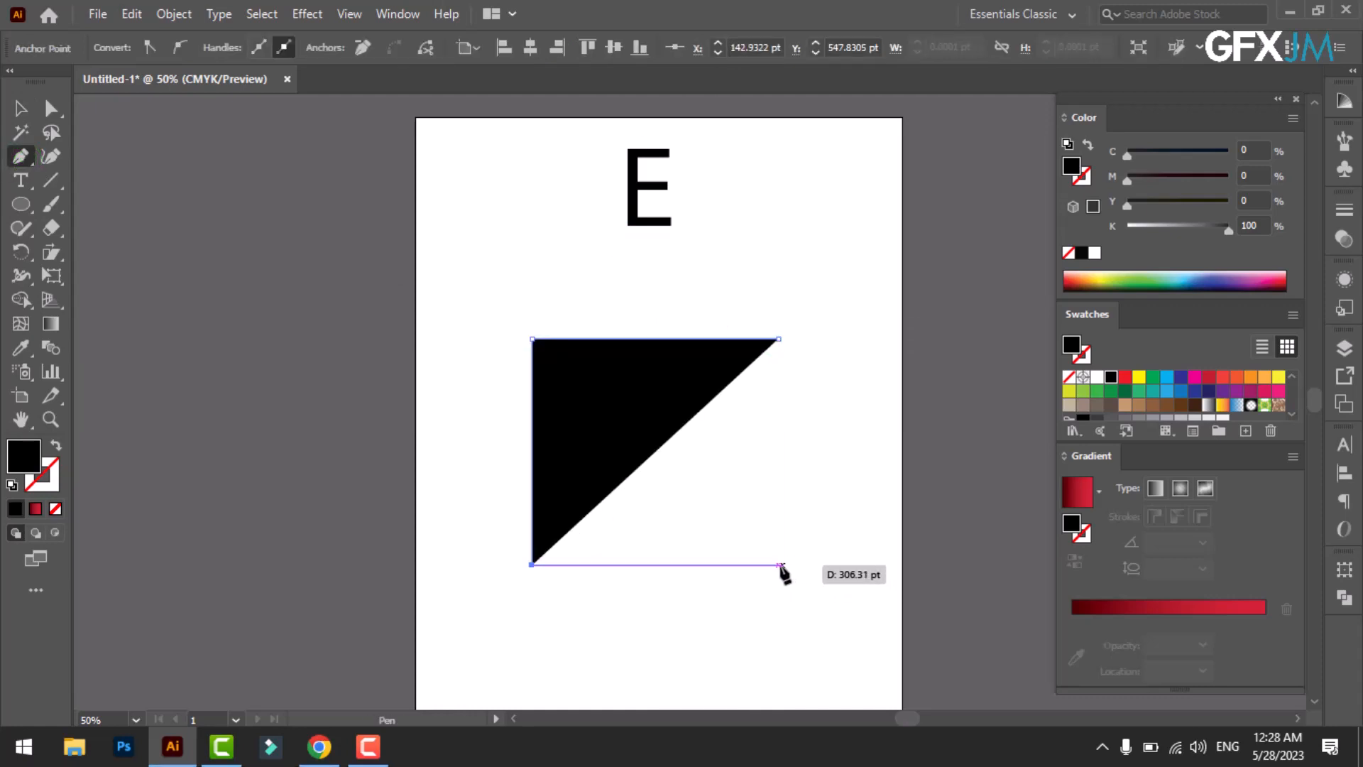
pyautogui.click(778, 565)
# Step: Swap the path's fill and stroke, then round both left corners fully to a radius of about 138.5 pt
pyautogui.click(56, 109)
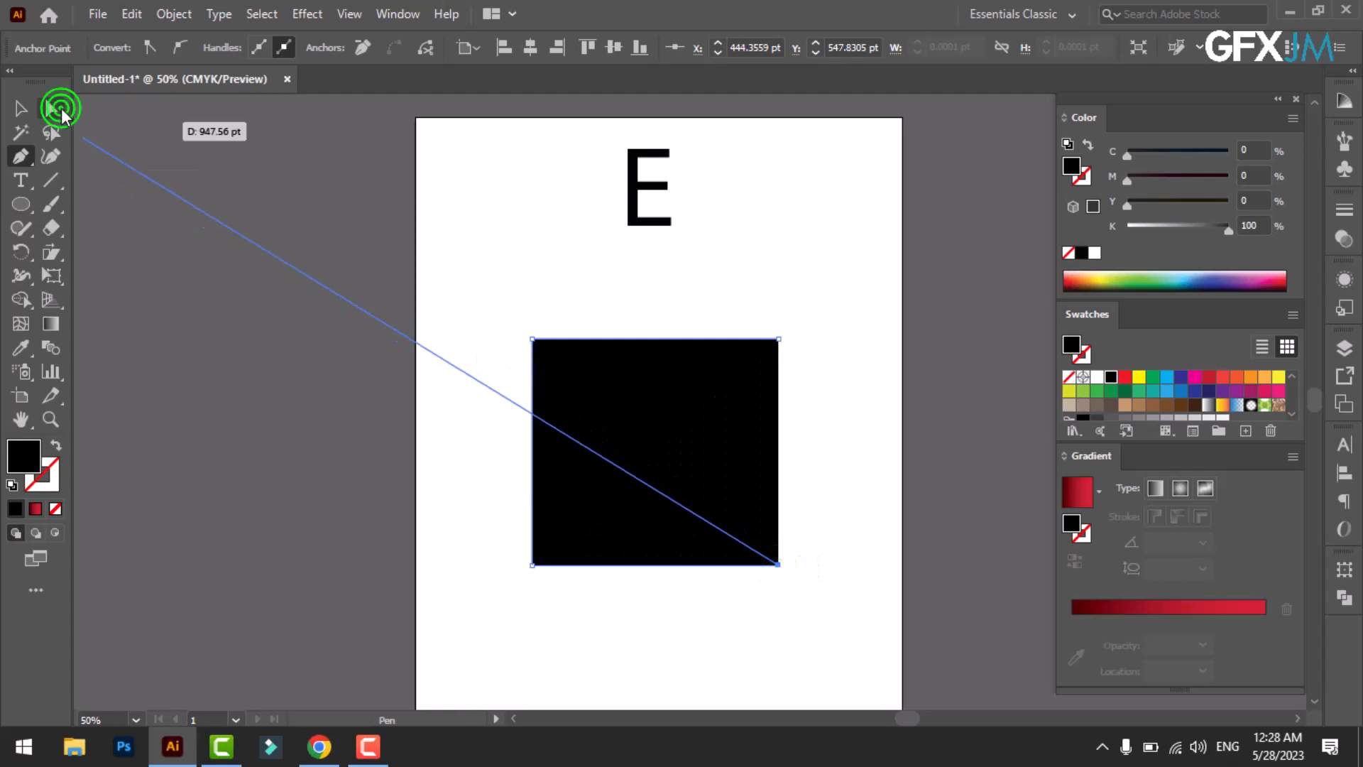
pyautogui.click(56, 443)
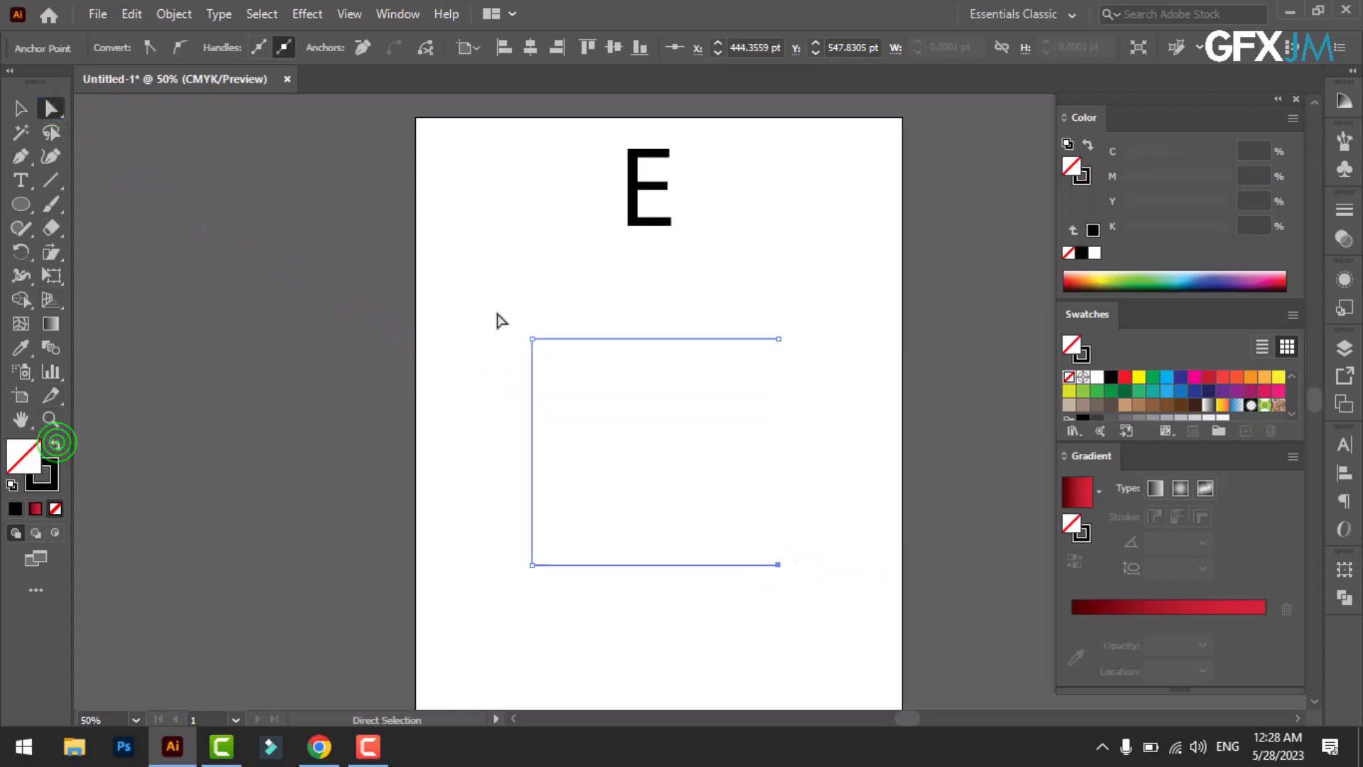
pyautogui.moveTo(501, 313); pyautogui.dragTo(577, 615)
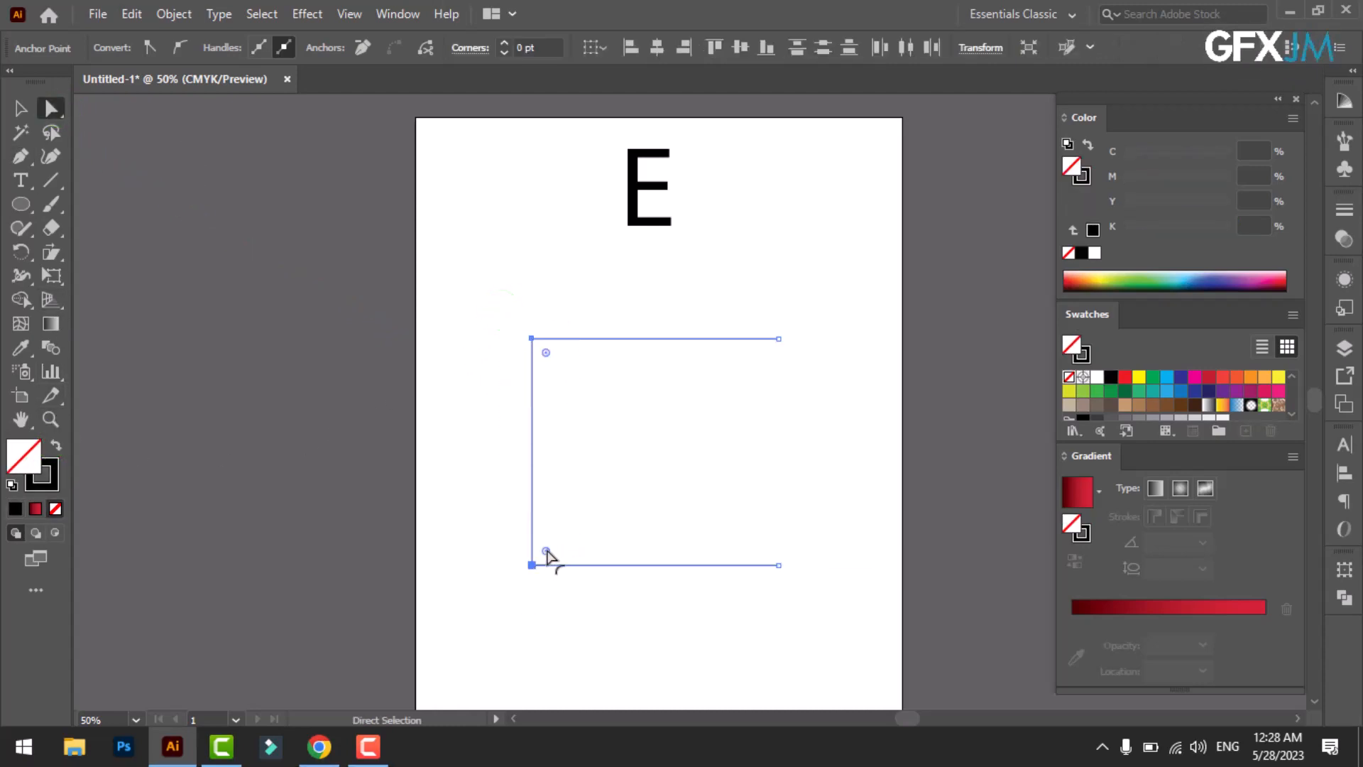
pyautogui.moveTo(545, 551); pyautogui.dragTo(788, 484)
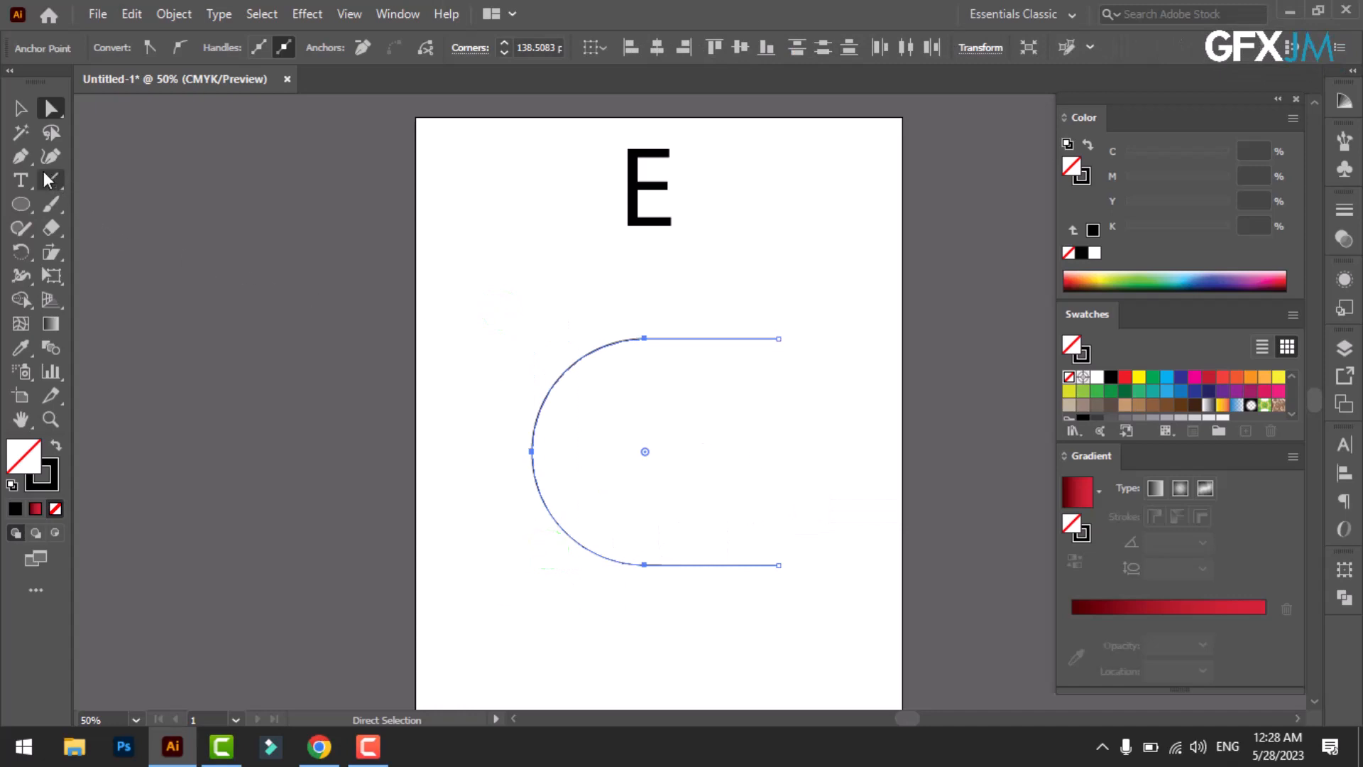
# Step: Draw a short horizontal line with the Pen tool midway between the two arms of the rounded path
pyautogui.click(25, 159)
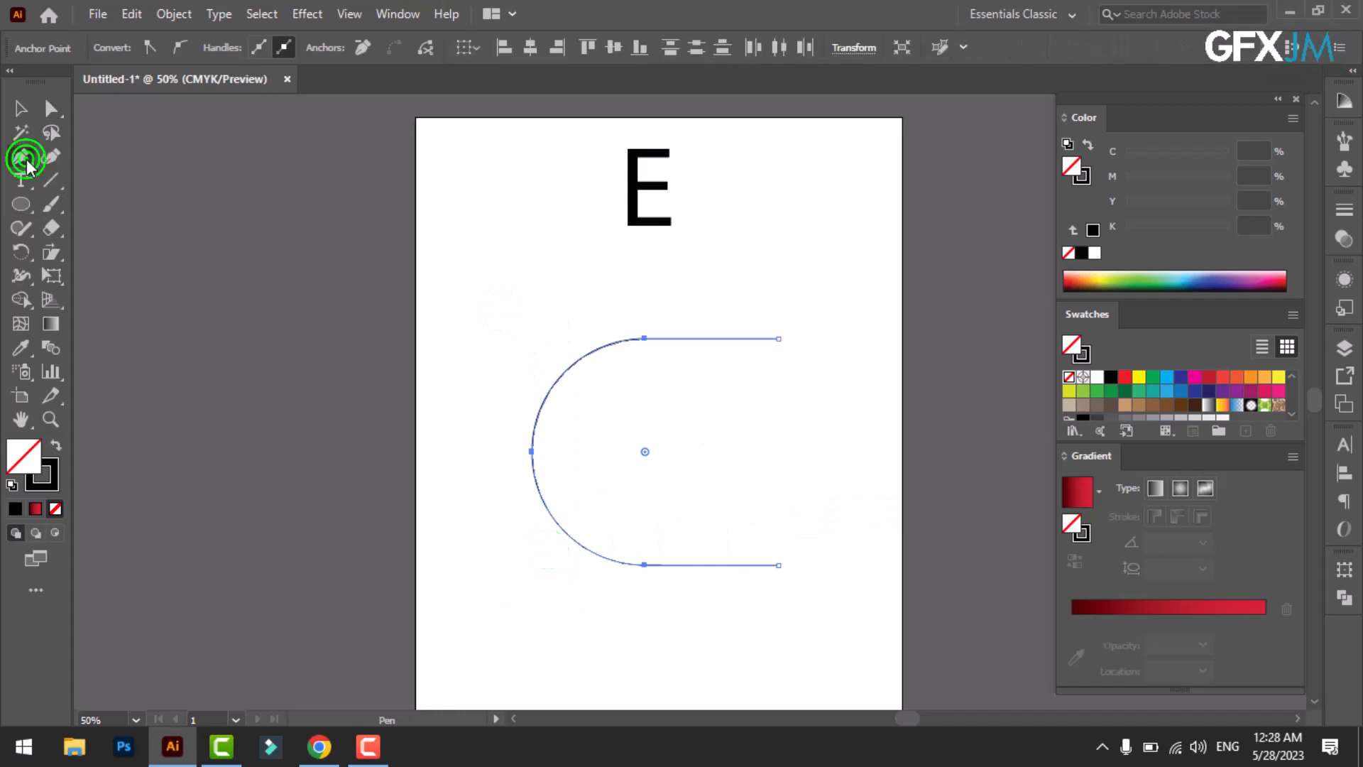
pyautogui.click(628, 452)
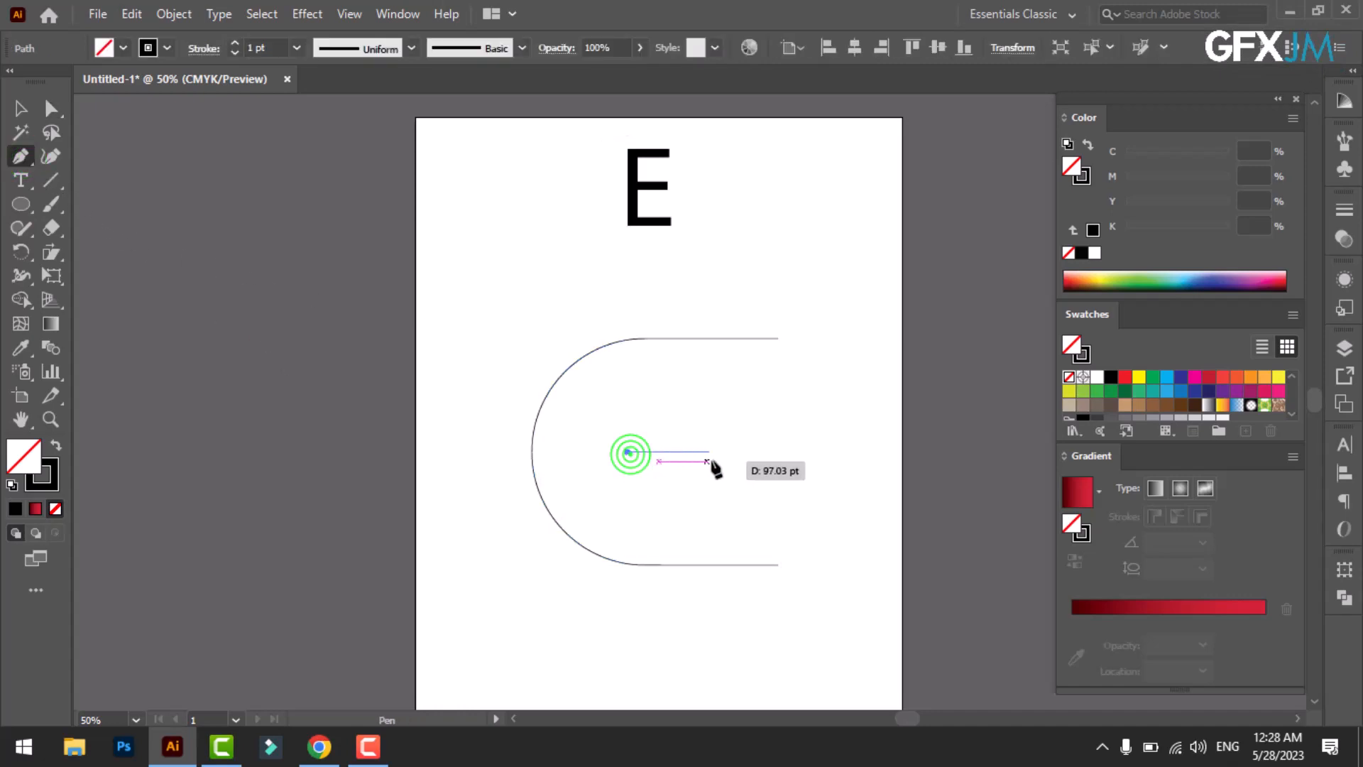
pyautogui.click(742, 453)
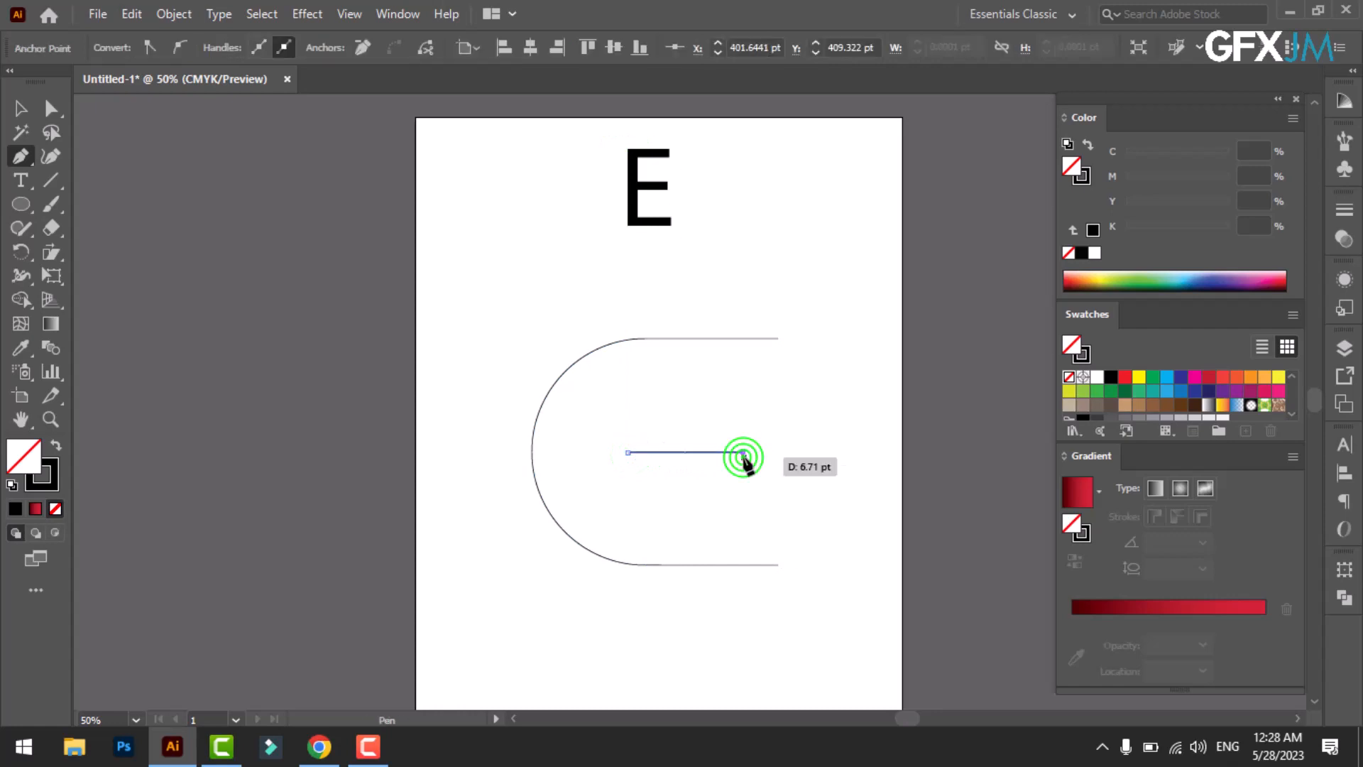
# Step: Set the stroke weight of both the rounded path and the middle line to 60 pt
pyautogui.click(29, 110)
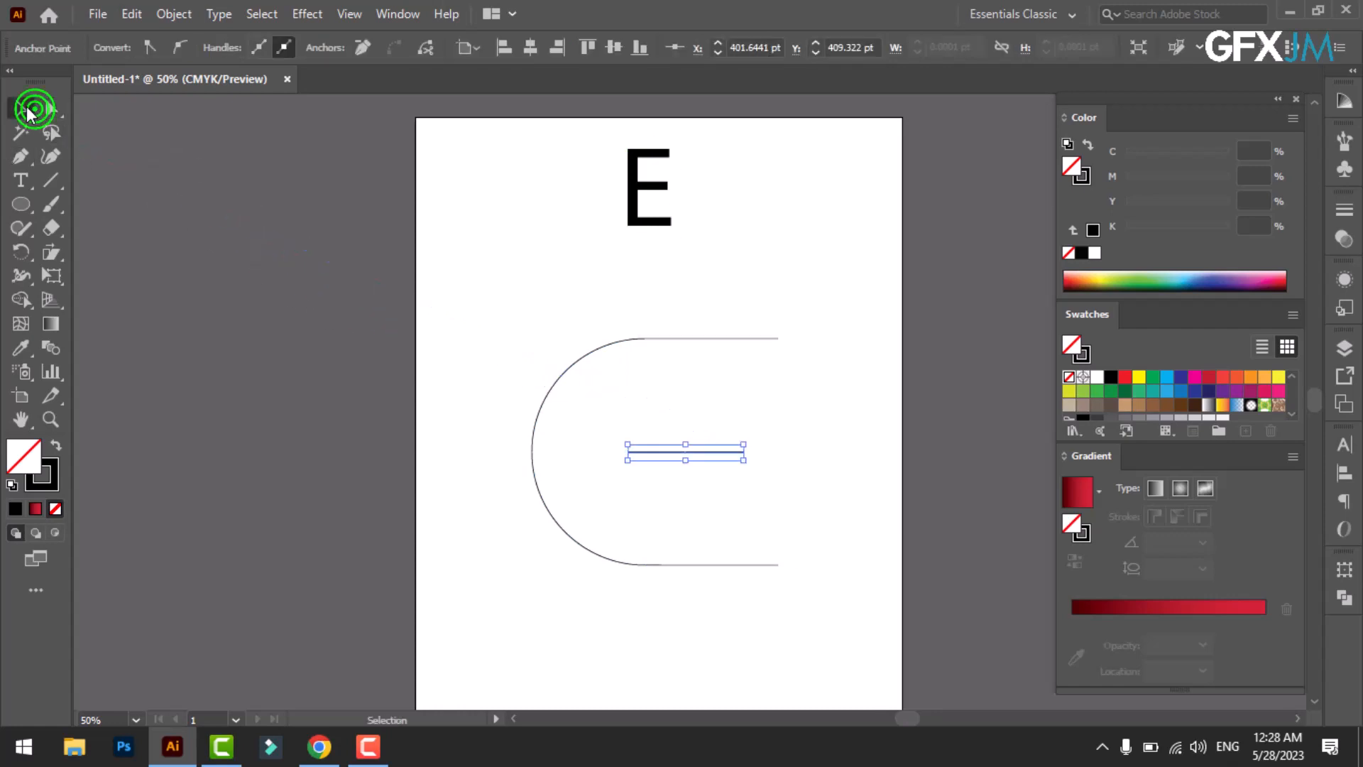
pyautogui.moveTo(481, 316); pyautogui.dragTo(784, 596)
pyautogui.click(278, 49)
pyautogui.scroll(20, 278, 50)
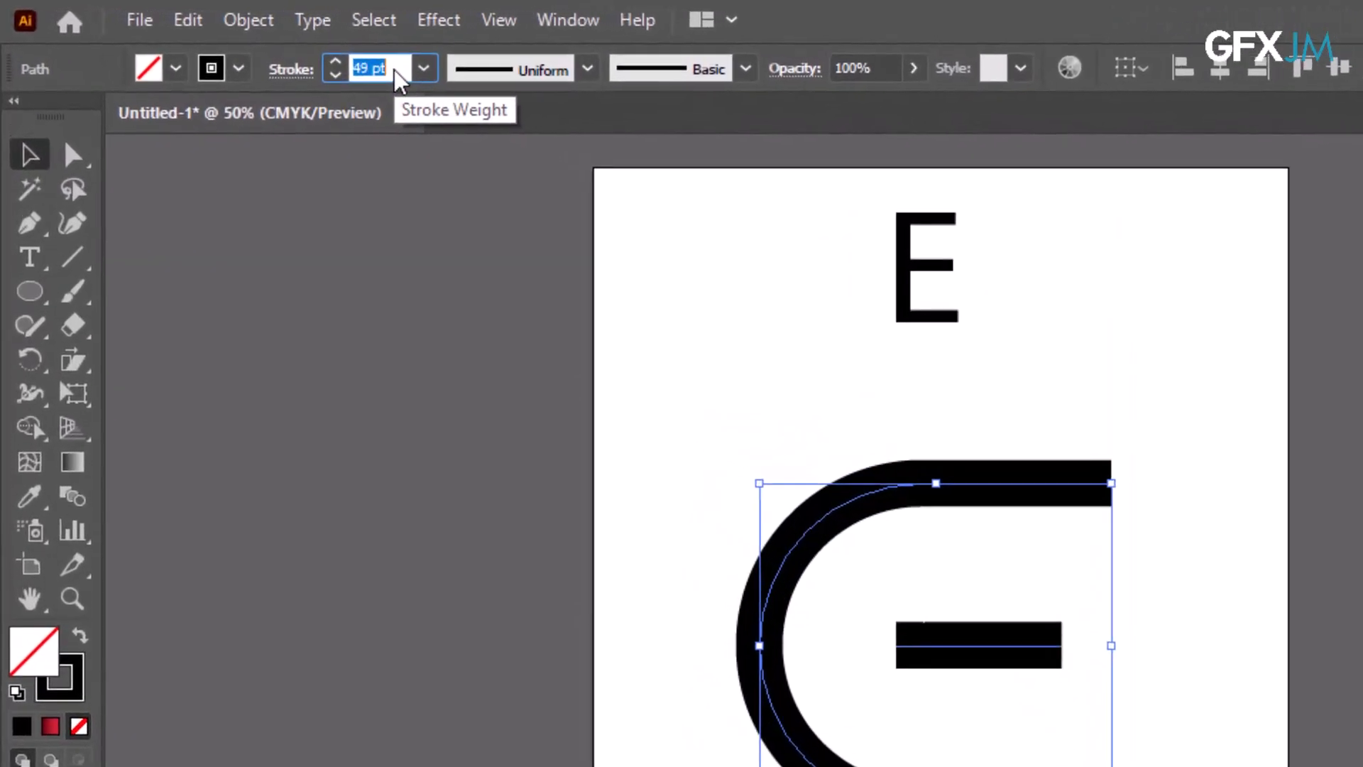
pyautogui.scroll(10, 398, 77)
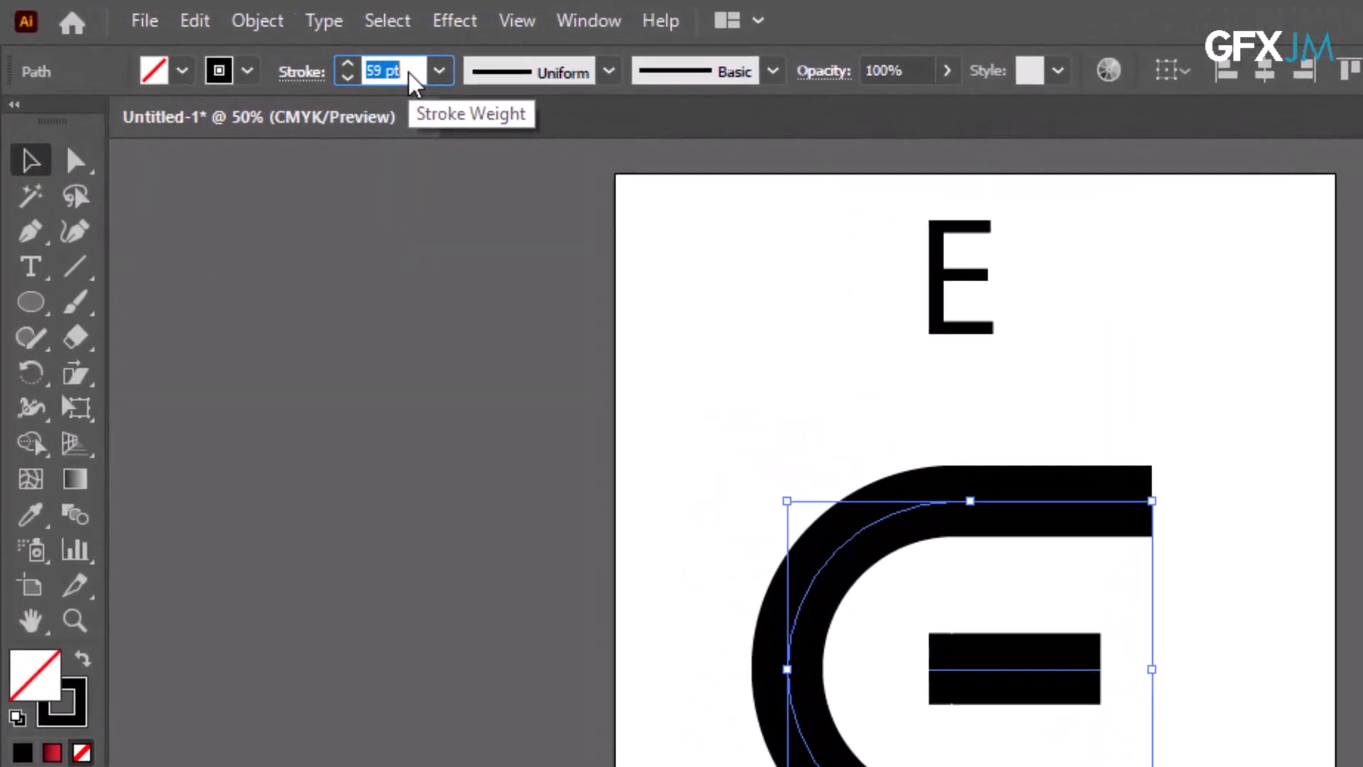
pyautogui.scroll(2, 410, 72)
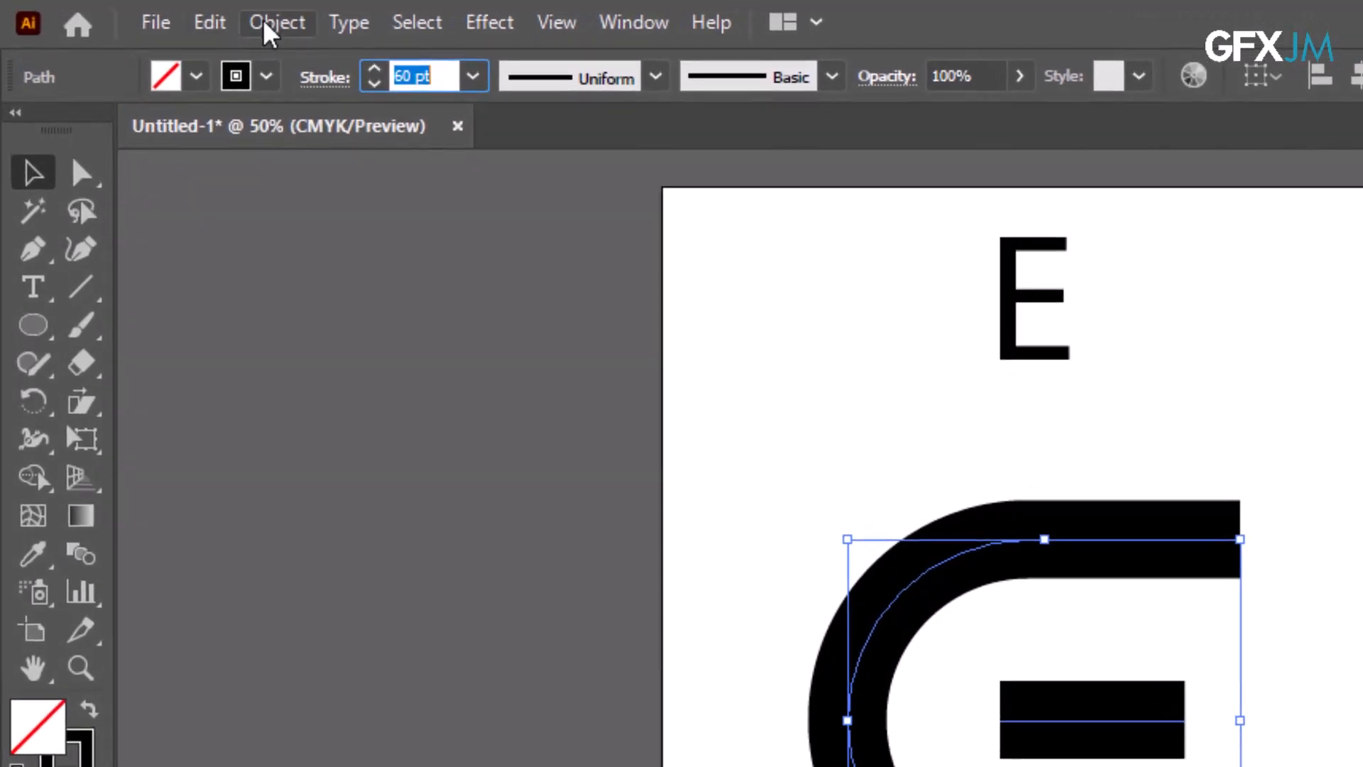
# Step: Expand the fill and stroke of both thick paths into solid shapes
pyautogui.click(269, 25)
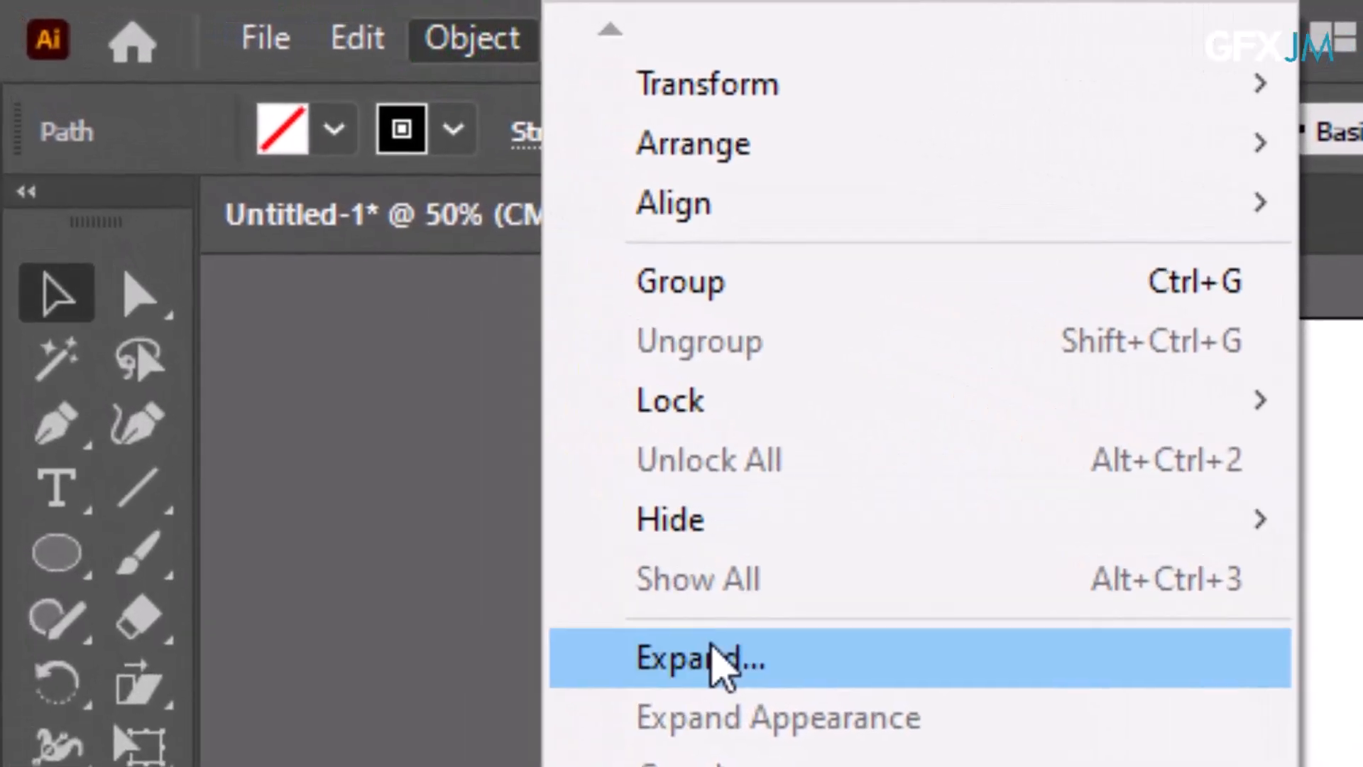
pyautogui.click(420, 390)
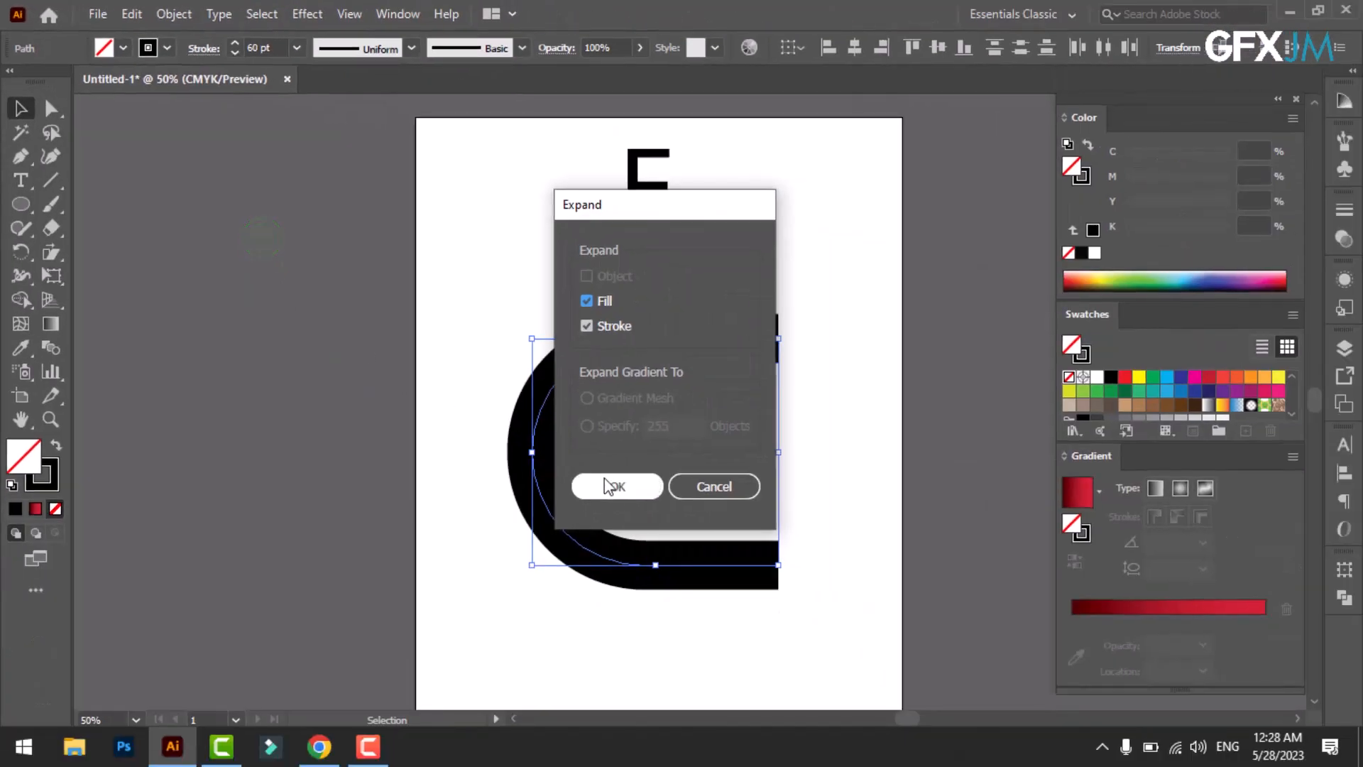
pyautogui.click(610, 483)
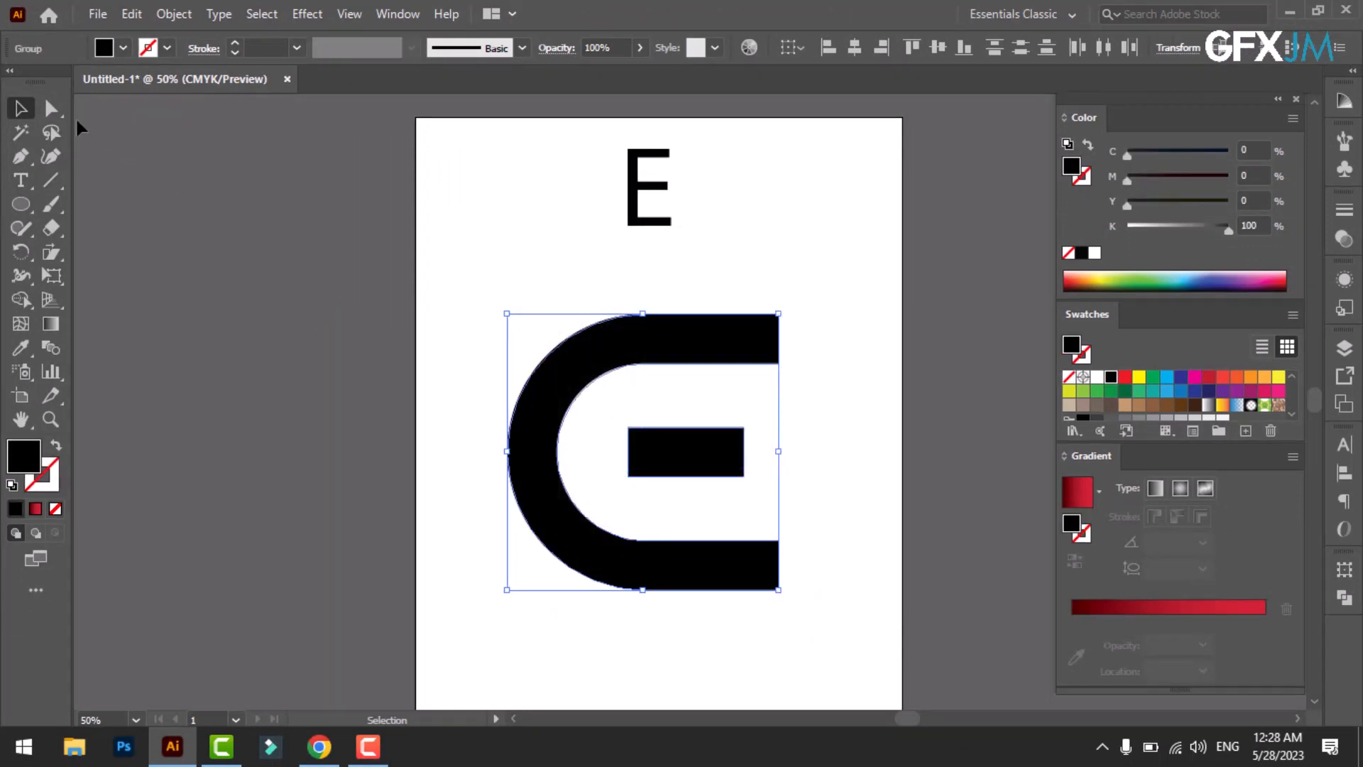
# Step: Fully round the inner end corners of the upper and lower arms of the E
pyautogui.click(49, 106)
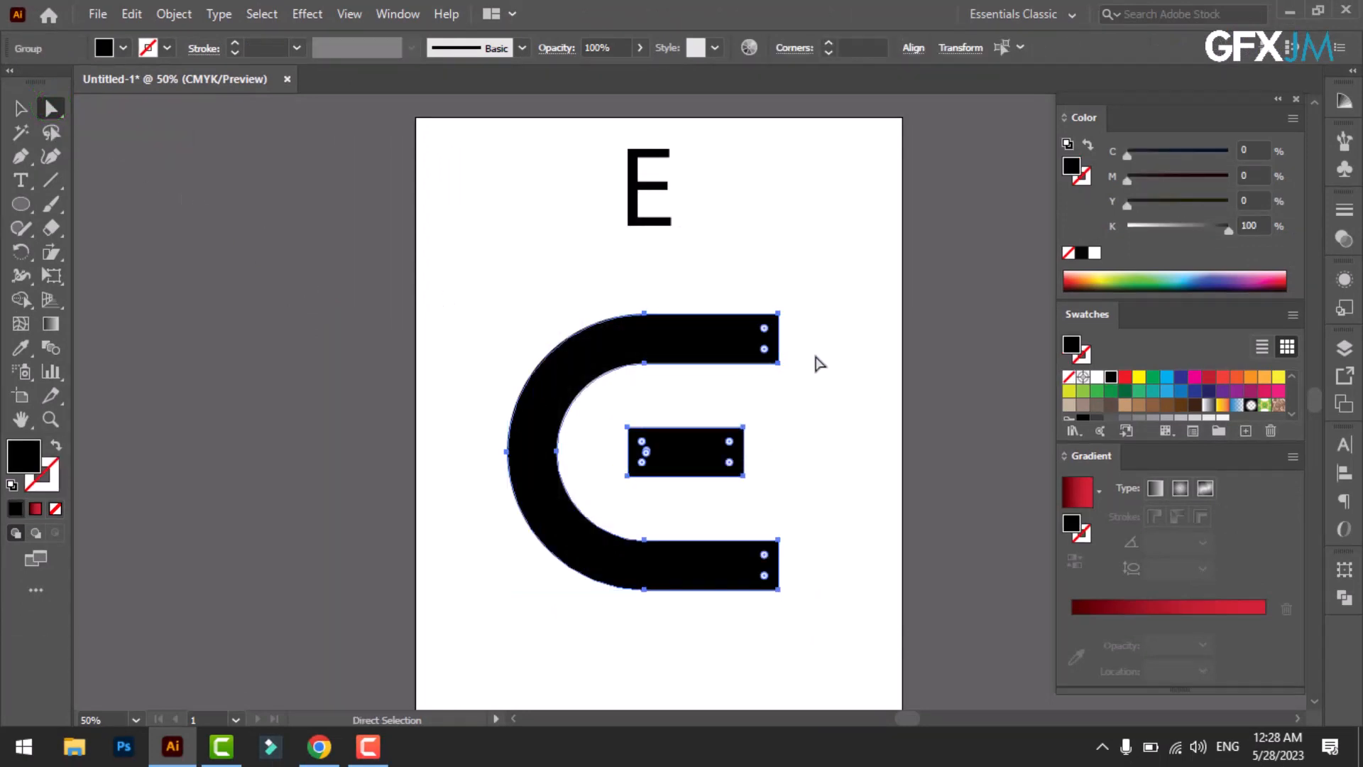
pyautogui.moveTo(808, 353); pyautogui.dragTo(751, 381)
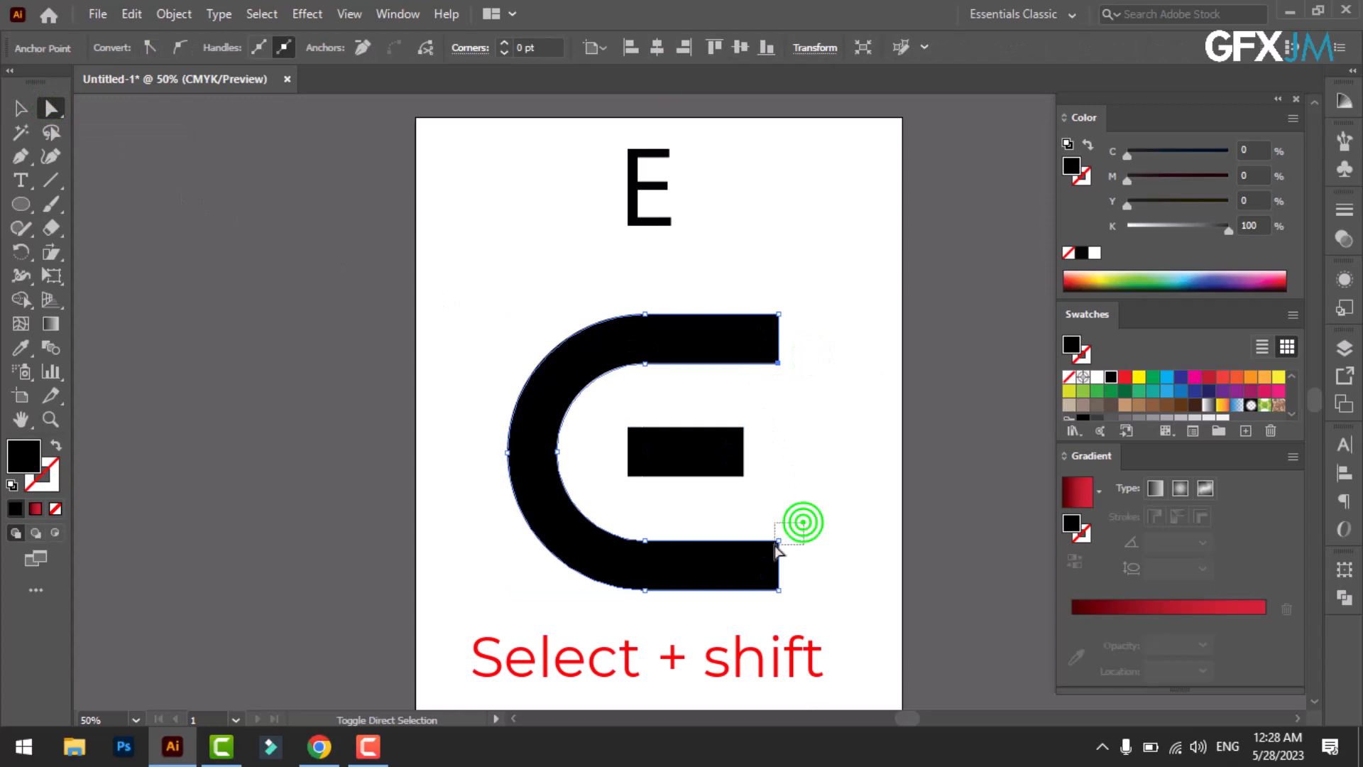
pyautogui.moveTo(762, 561); pyautogui.dragTo(759, 558)
# Step: Round the lower-right and upper-left corners of the middle bar into a leaf shape, then deselect
pyautogui.moveTo(752, 466); pyautogui.dragTo(723, 500)
pyautogui.moveTo(608, 405); pyautogui.dragTo(648, 452)
pyautogui.moveTo(729, 463); pyautogui.dragTo(622, 462)
pyautogui.click(788, 494)
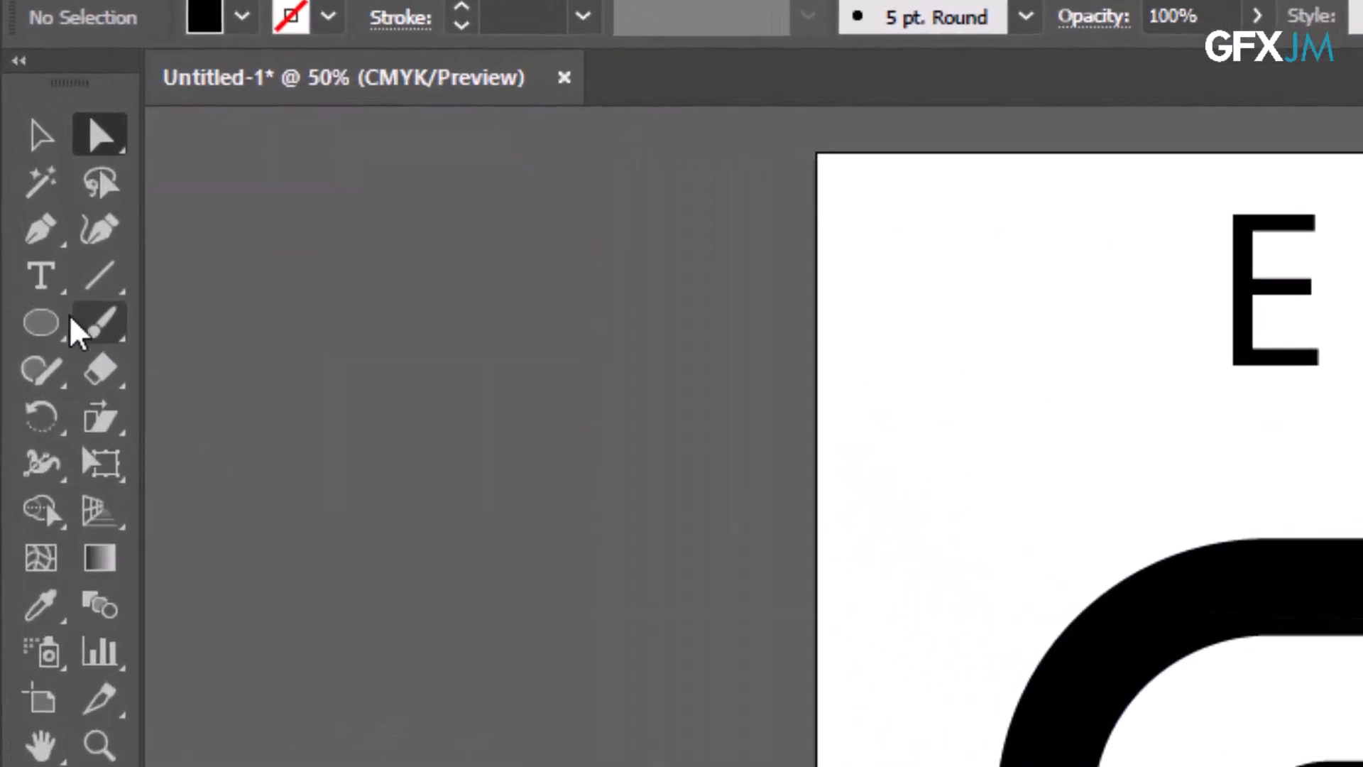
# Step: Draw a curved path from outside the E's left side to the upper arm's inner edge, and swap its fill and stroke
pyautogui.click(21, 156)
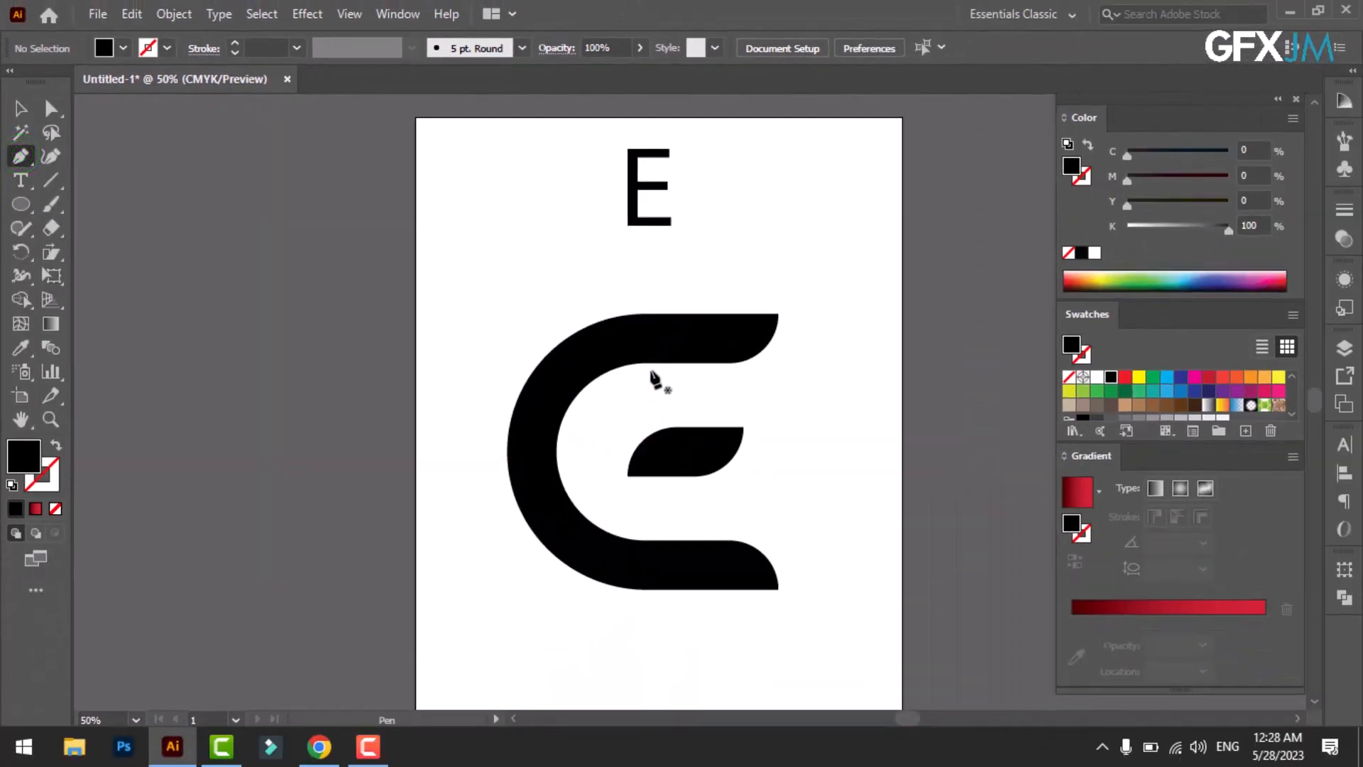
pyautogui.click(450, 476)
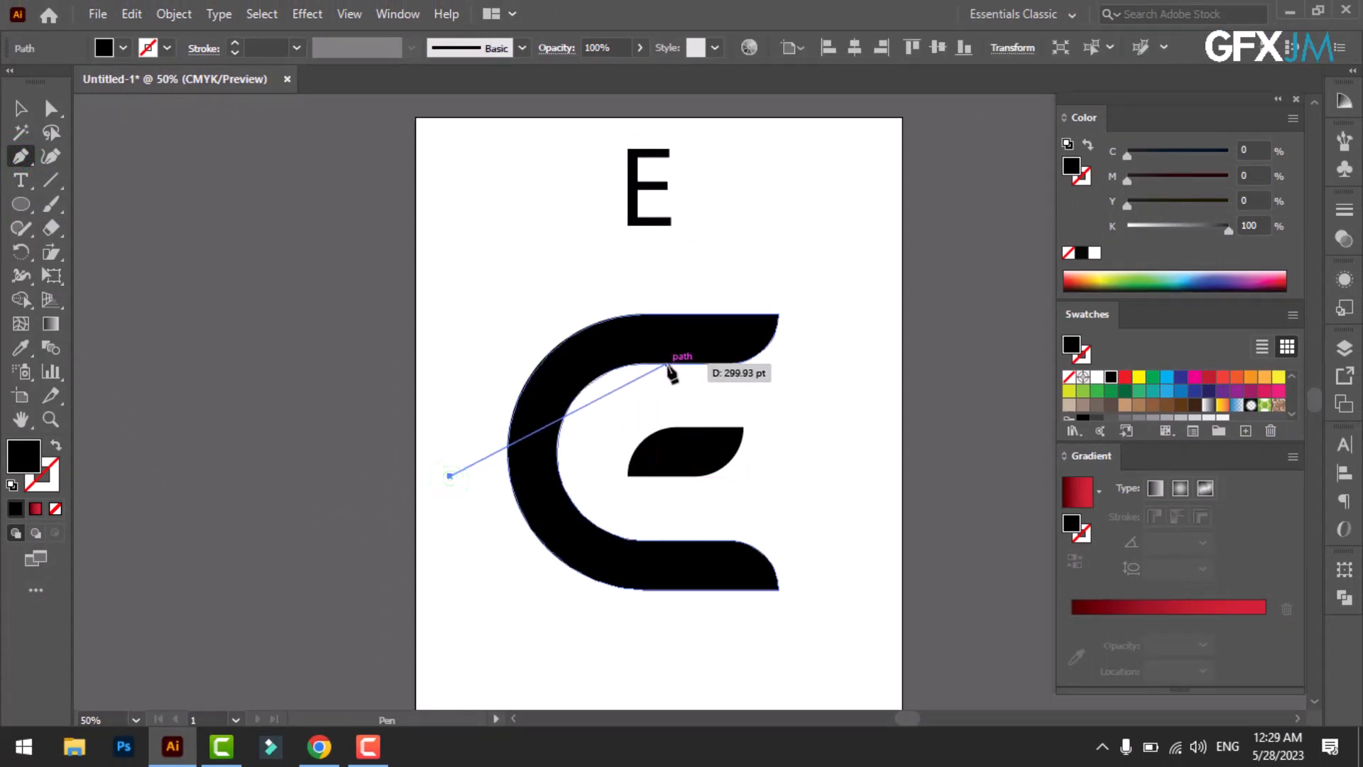
pyautogui.moveTo(669, 363); pyautogui.dragTo(837, 364)
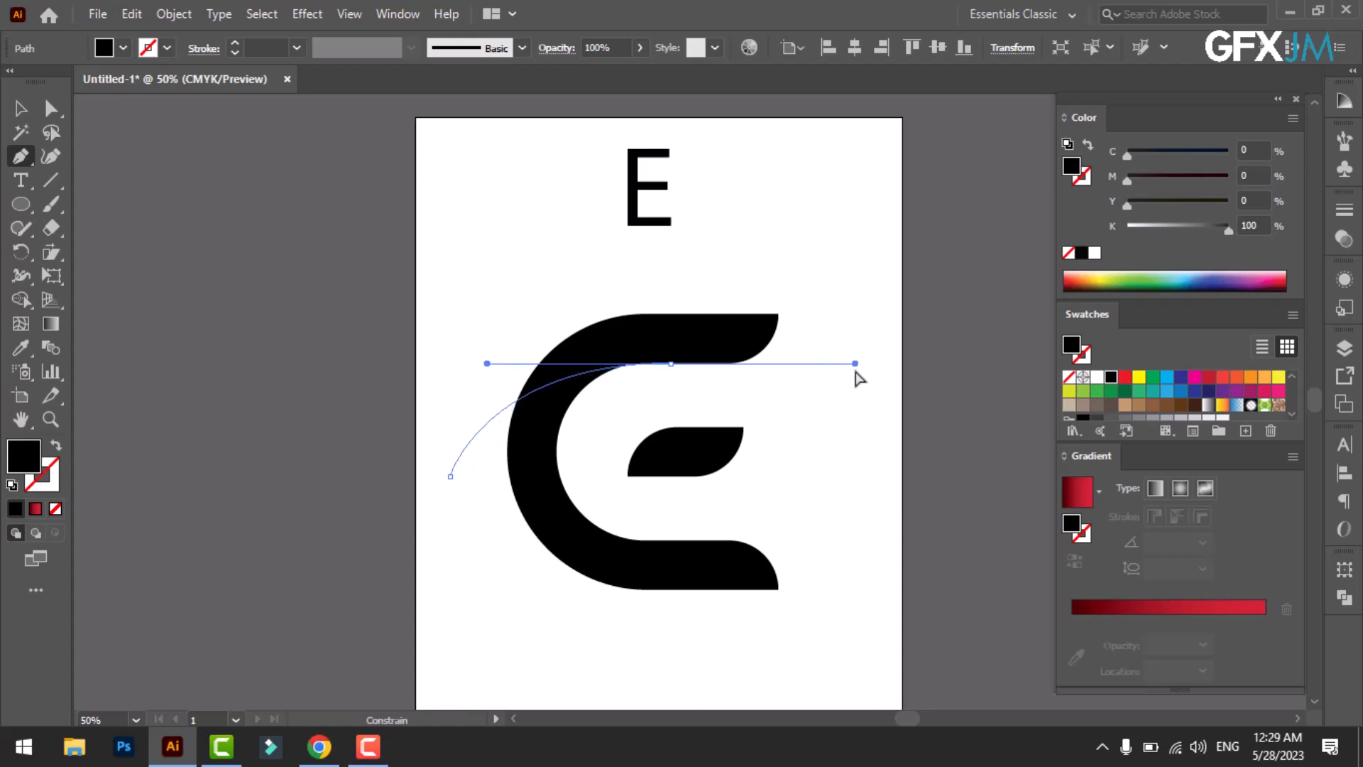
pyautogui.moveTo(850, 363); pyautogui.dragTo(851, 364)
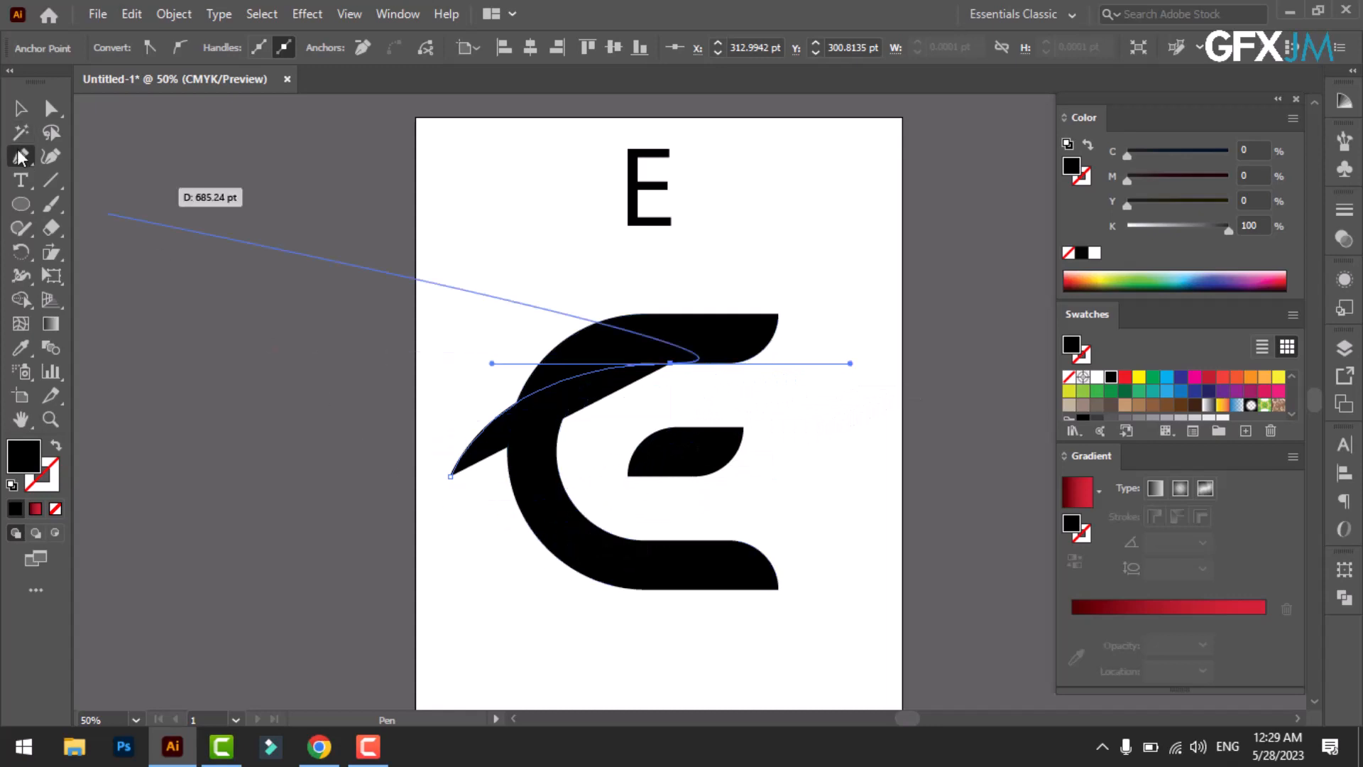
pyautogui.click(21, 109)
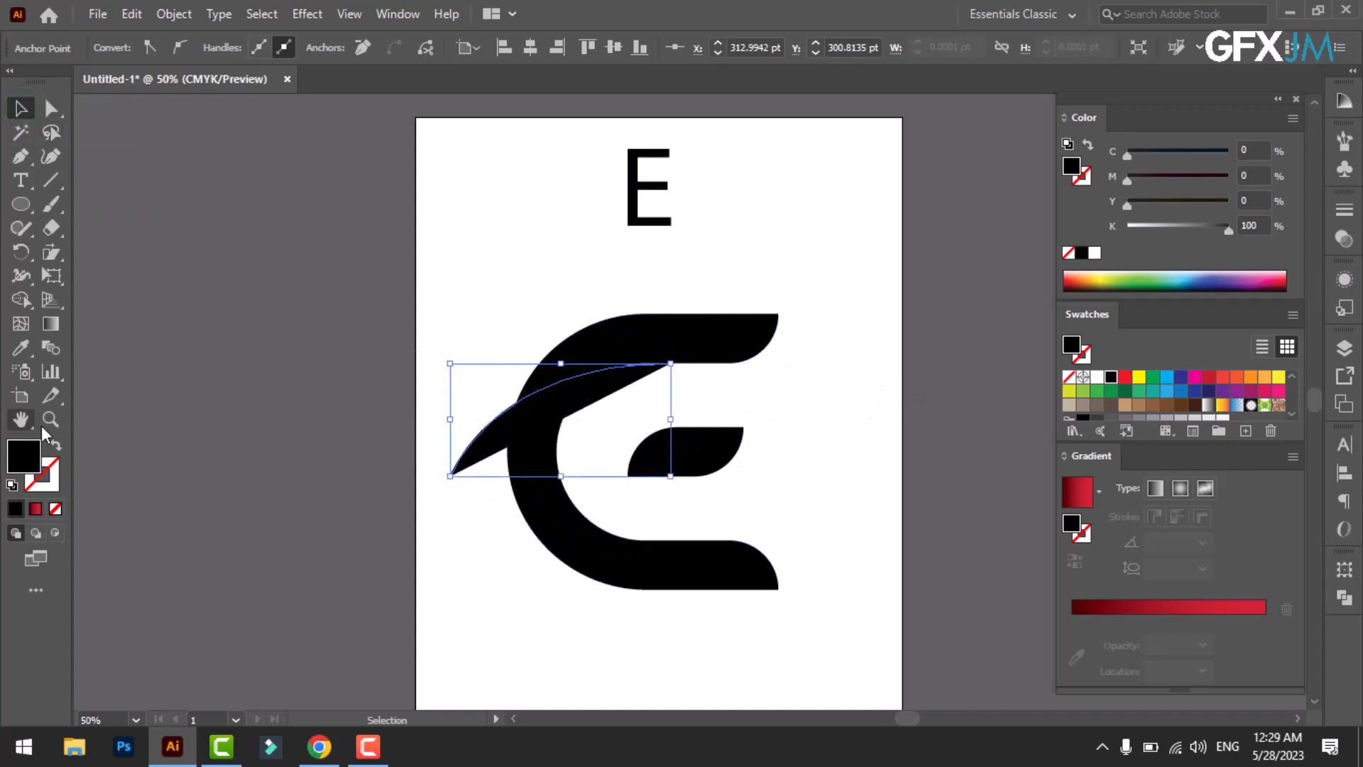
pyautogui.click(56, 444)
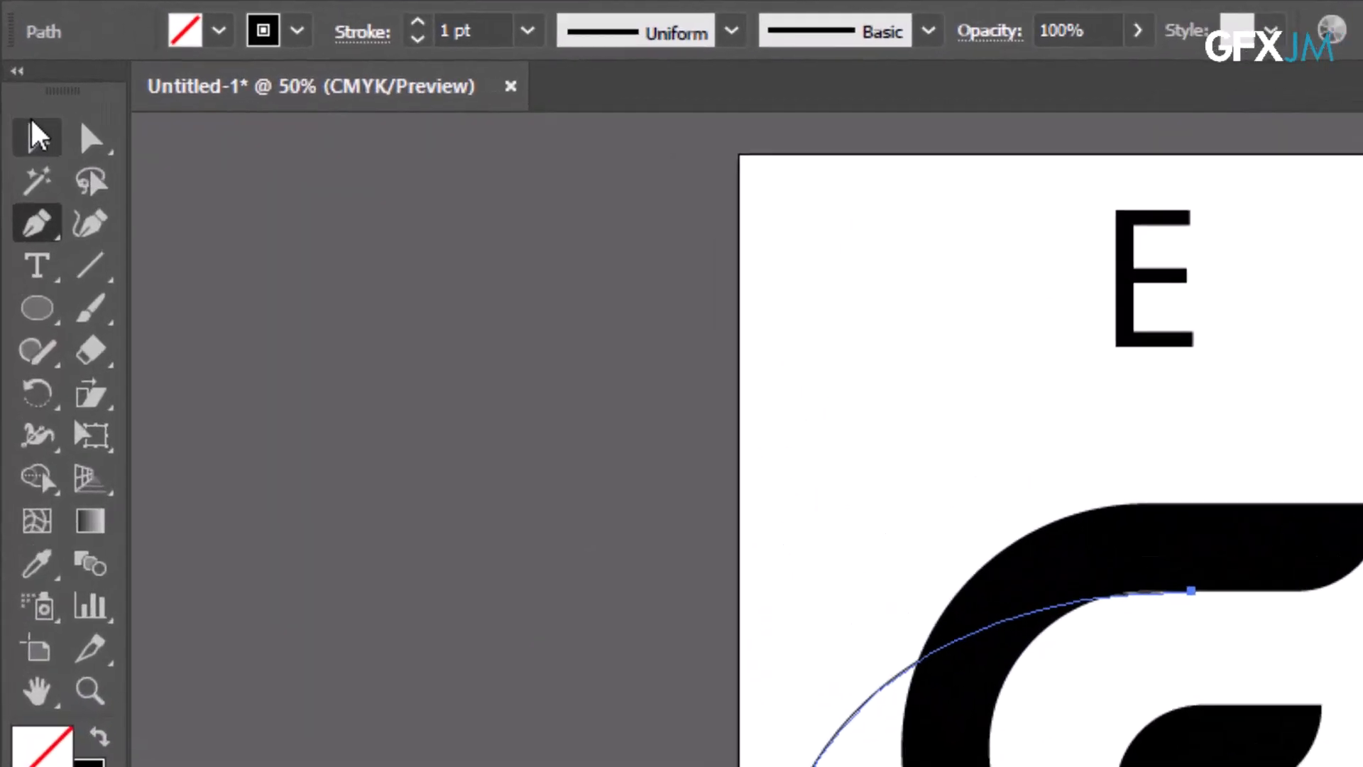
# Step: Select all artwork and remove the part of the curve extending outside the E with the Shape Builder tool
pyautogui.click(20, 105)
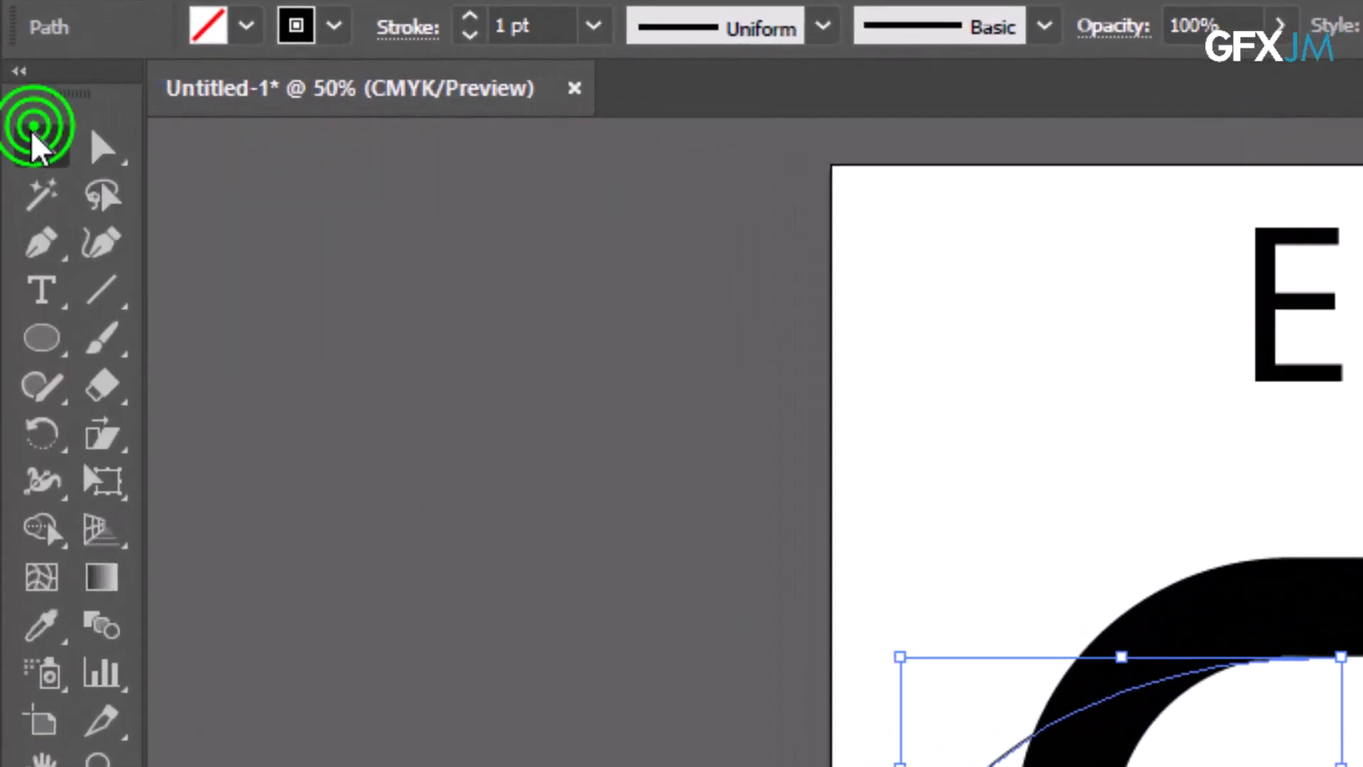
pyautogui.hotkey('ctrl', 'a')
pyautogui.click(44, 525)
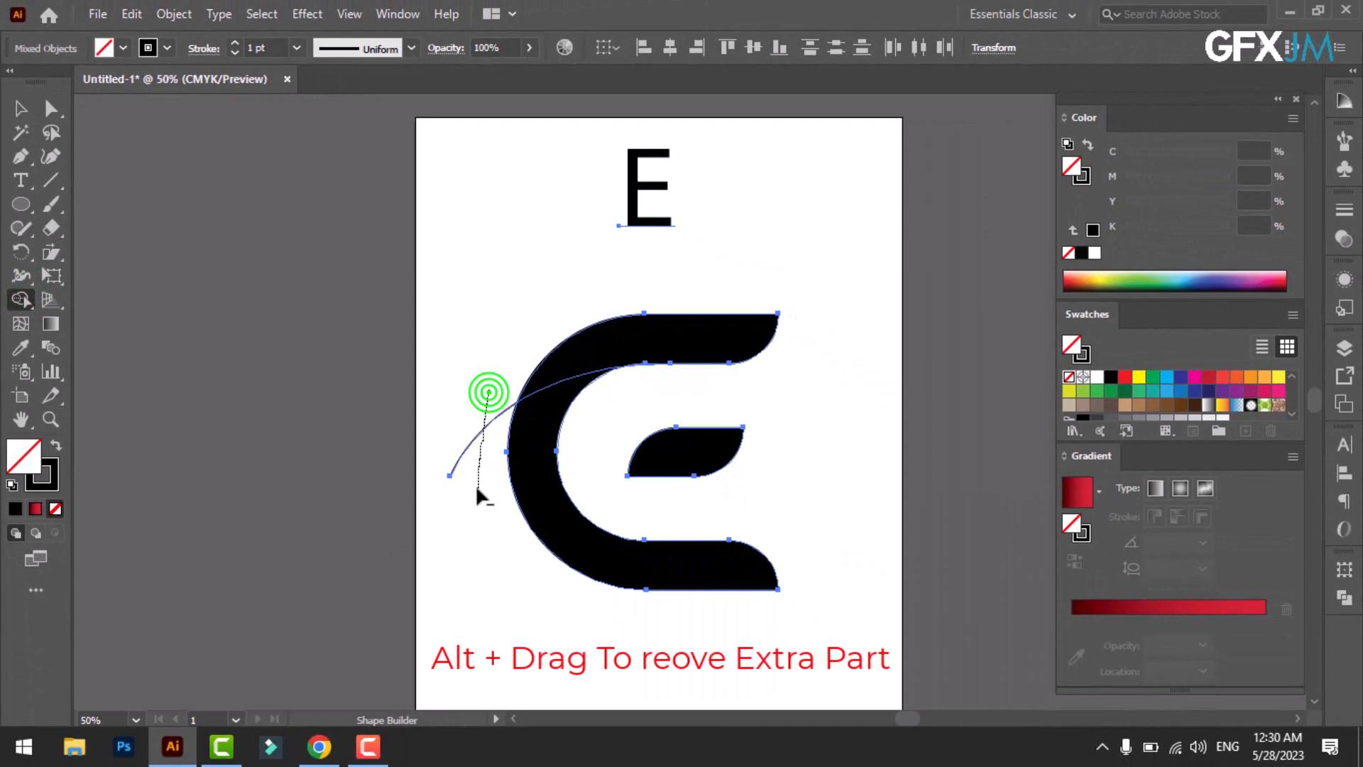
pyautogui.moveTo(477, 488); pyautogui.dragTo(480, 484)
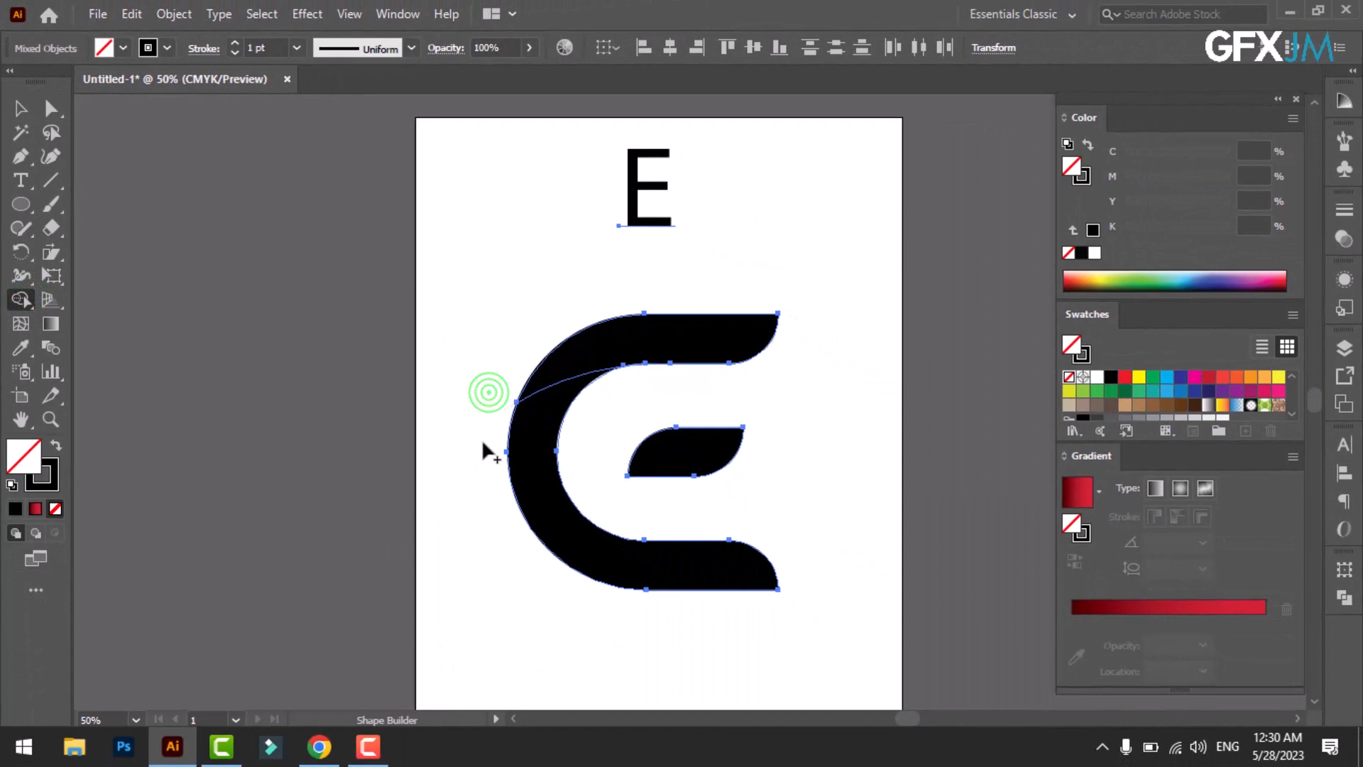
# Step: Build separate shapes from the E's upper arm, lower body and middle bar with the Shape Builder tool
pyautogui.click(579, 352)
pyautogui.click(540, 428)
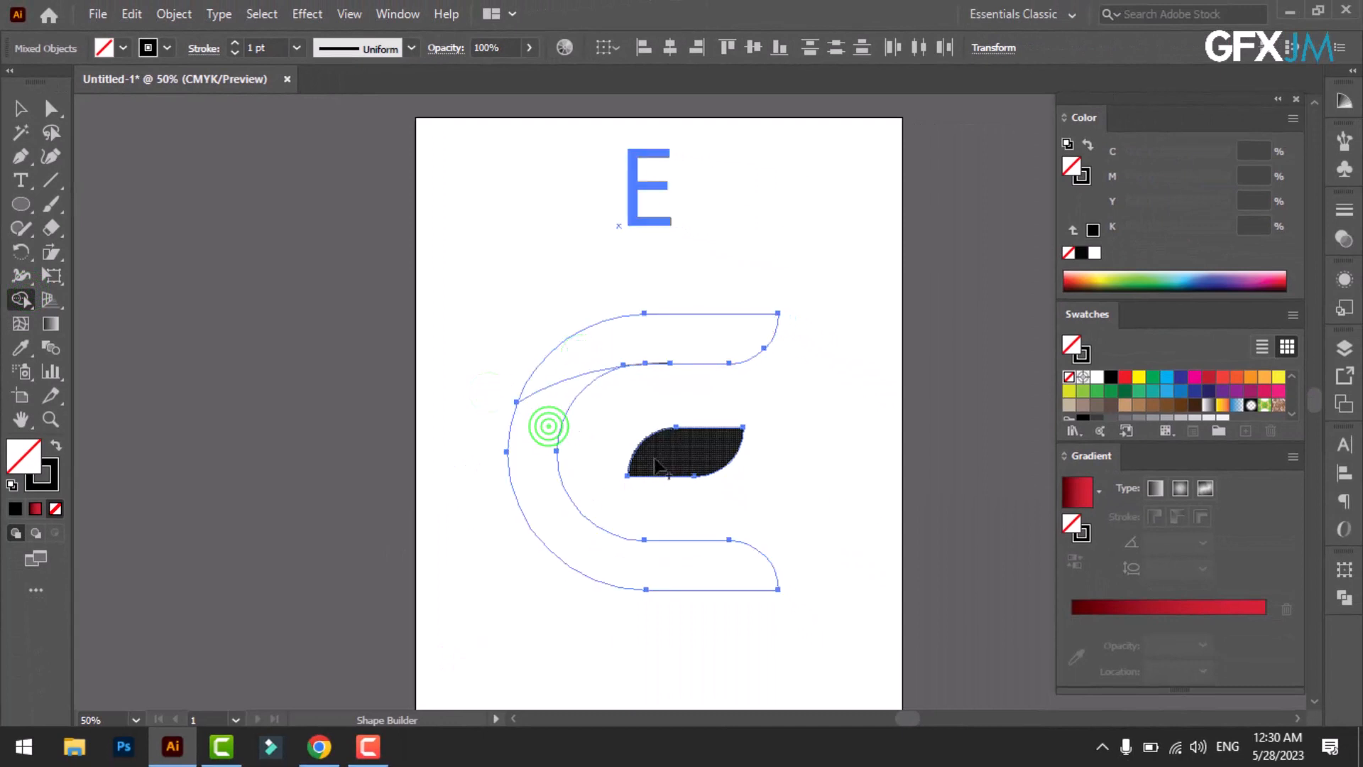
pyautogui.click(662, 454)
# Step: Apply a solid black stroke to the selected artwork, then deselect it
pyautogui.click(19, 109)
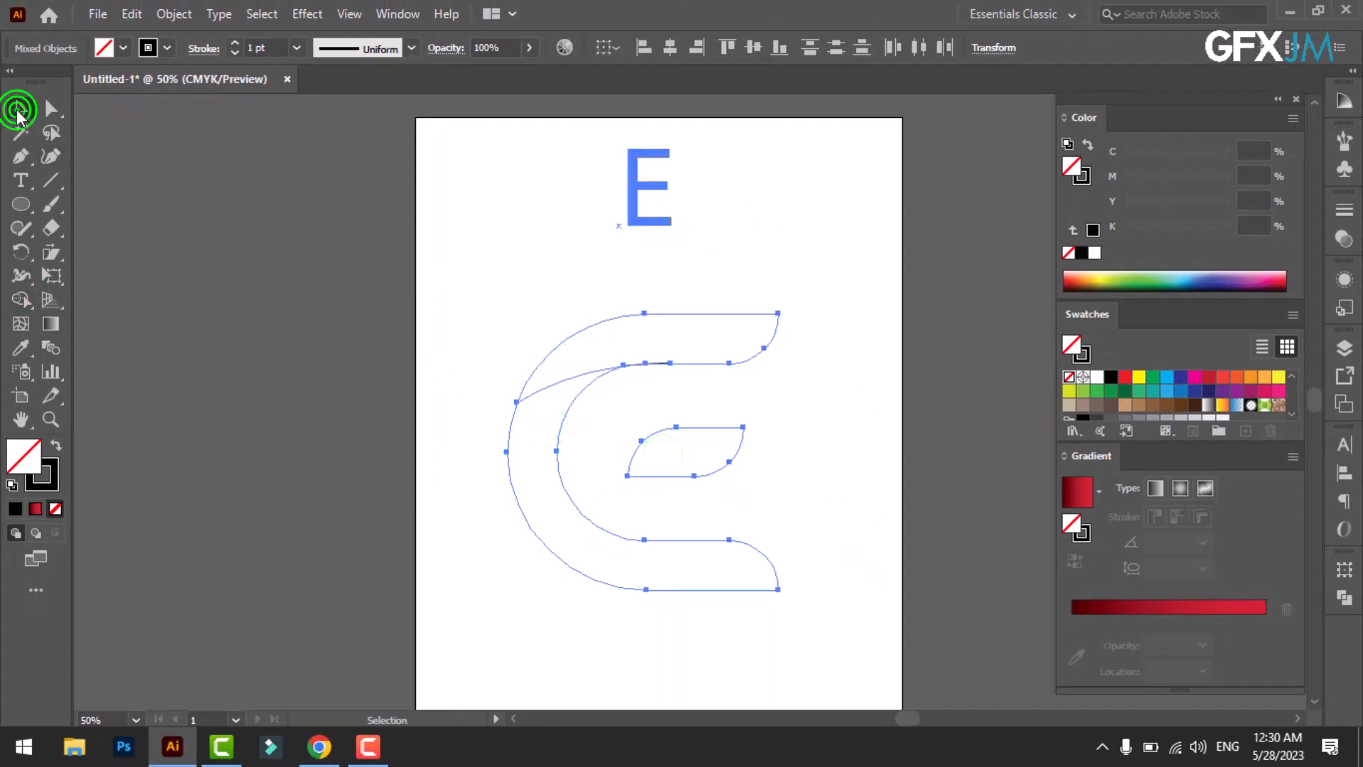
pyautogui.click(53, 473)
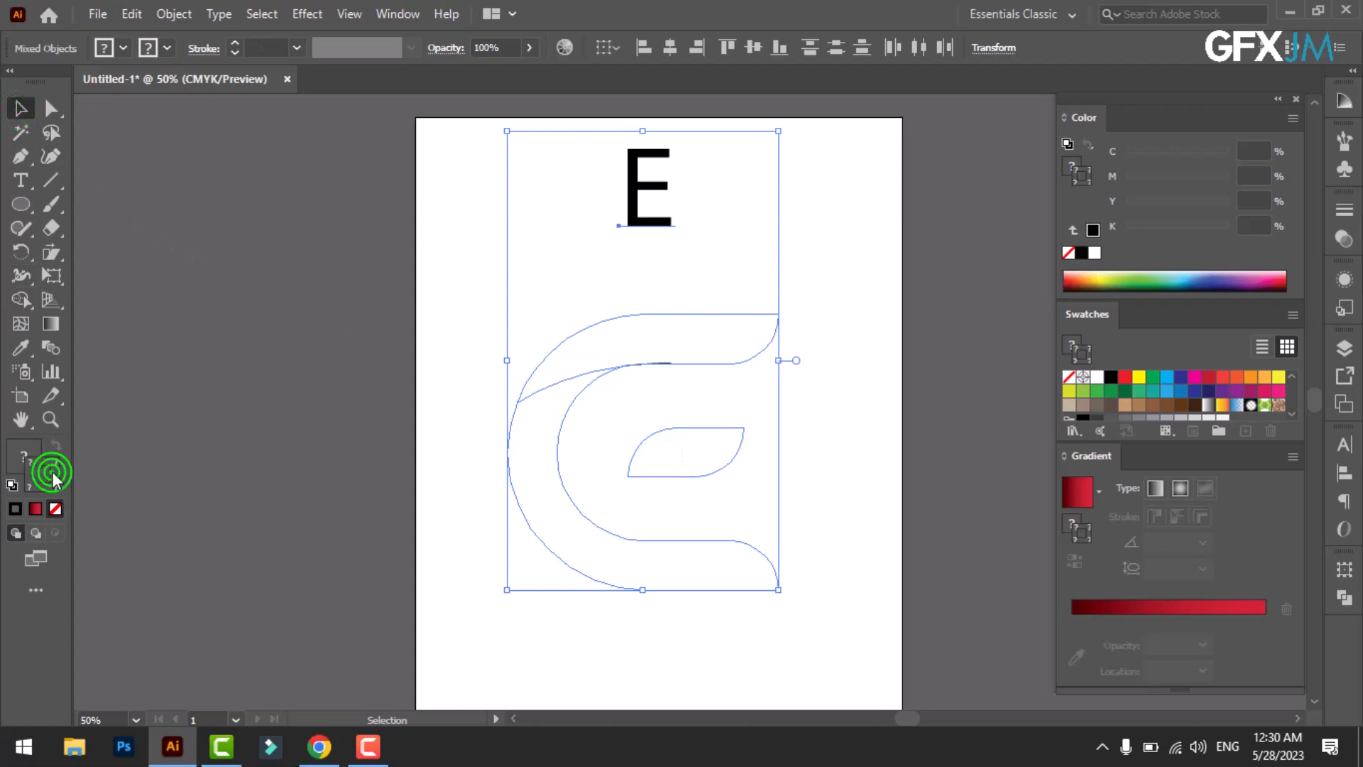
pyautogui.click(16, 508)
pyautogui.click(469, 519)
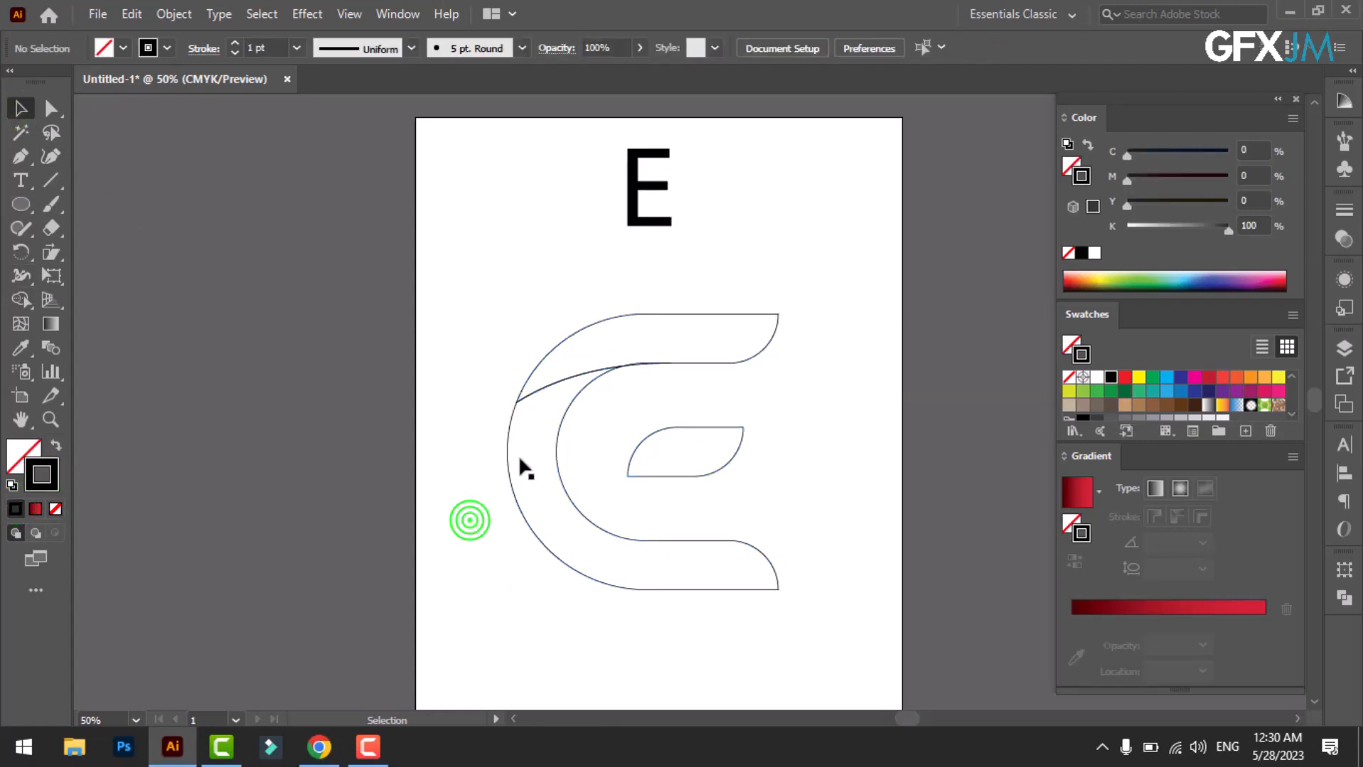
# Step: Ungroup the E's upper arm and lower body into separate objects, then deselect them
pyautogui.moveTo(574, 439); pyautogui.dragTo(577, 440)
pyautogui.rightClick(567, 369)
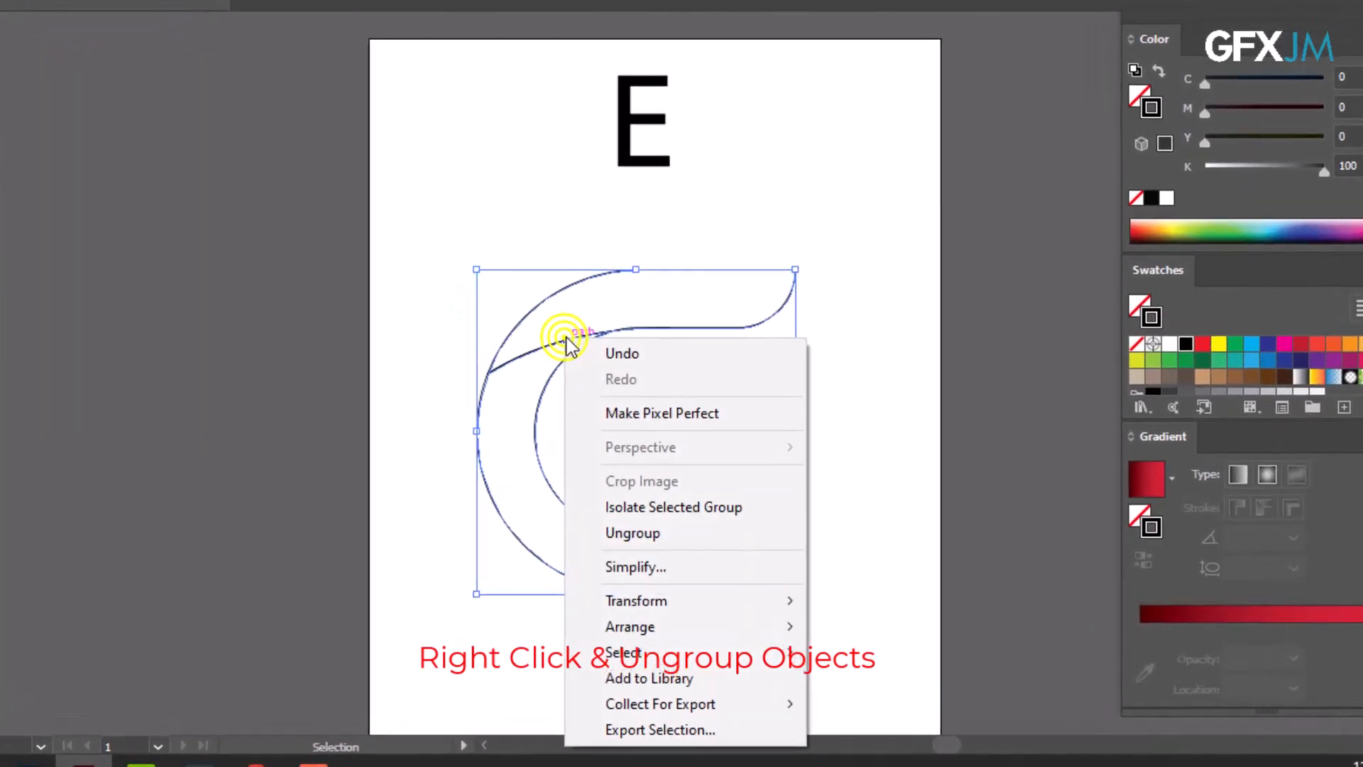
pyautogui.click(639, 537)
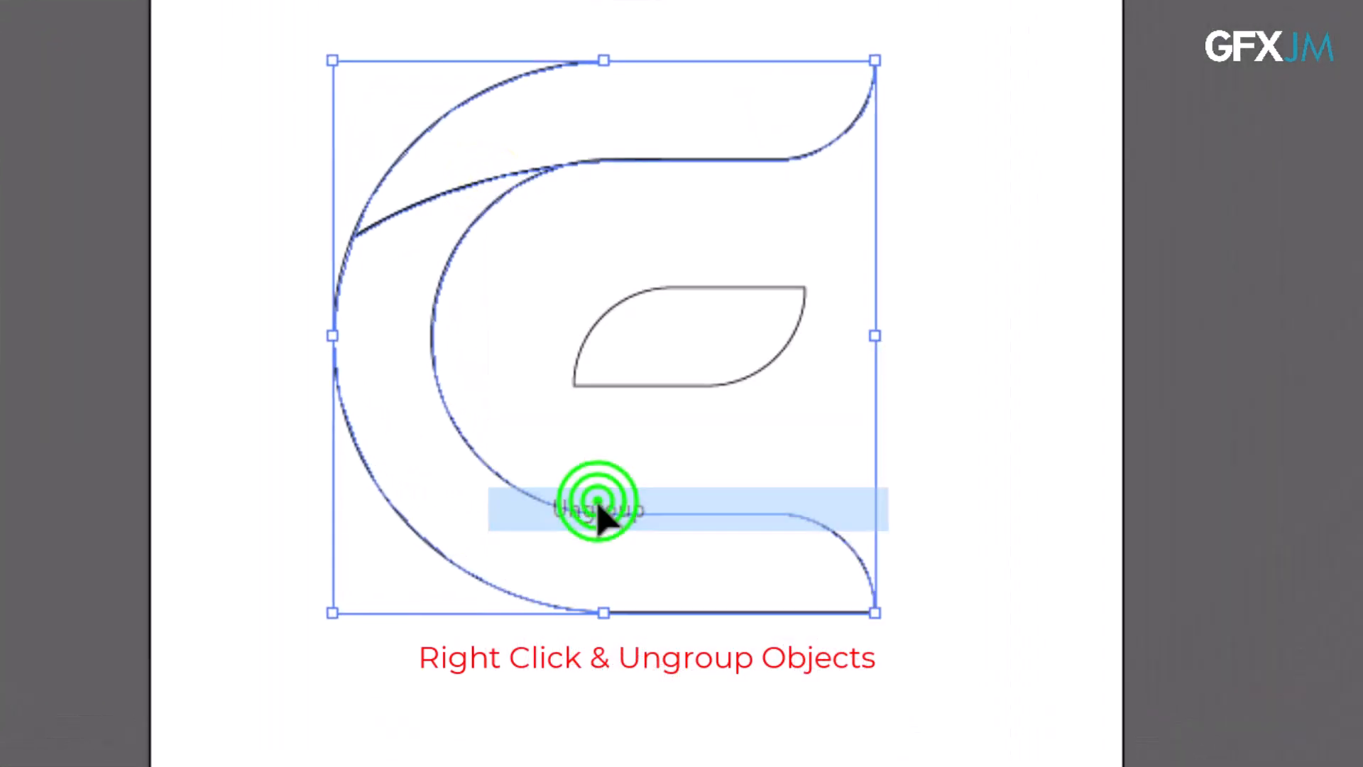
pyautogui.click(458, 667)
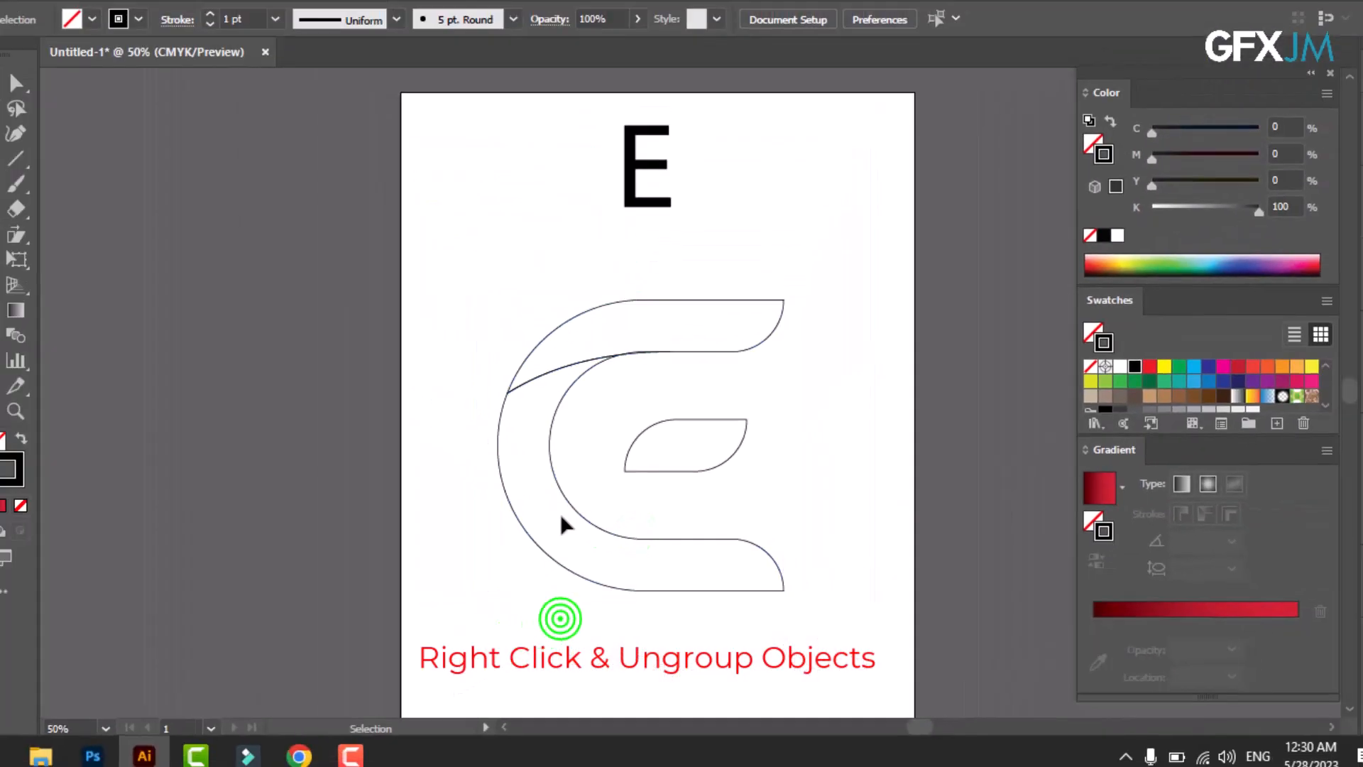
# Step: Fill the E's upper arm and lower body with the dark-to-bright red linear gradient and no stroke
pyautogui.click(494, 91)
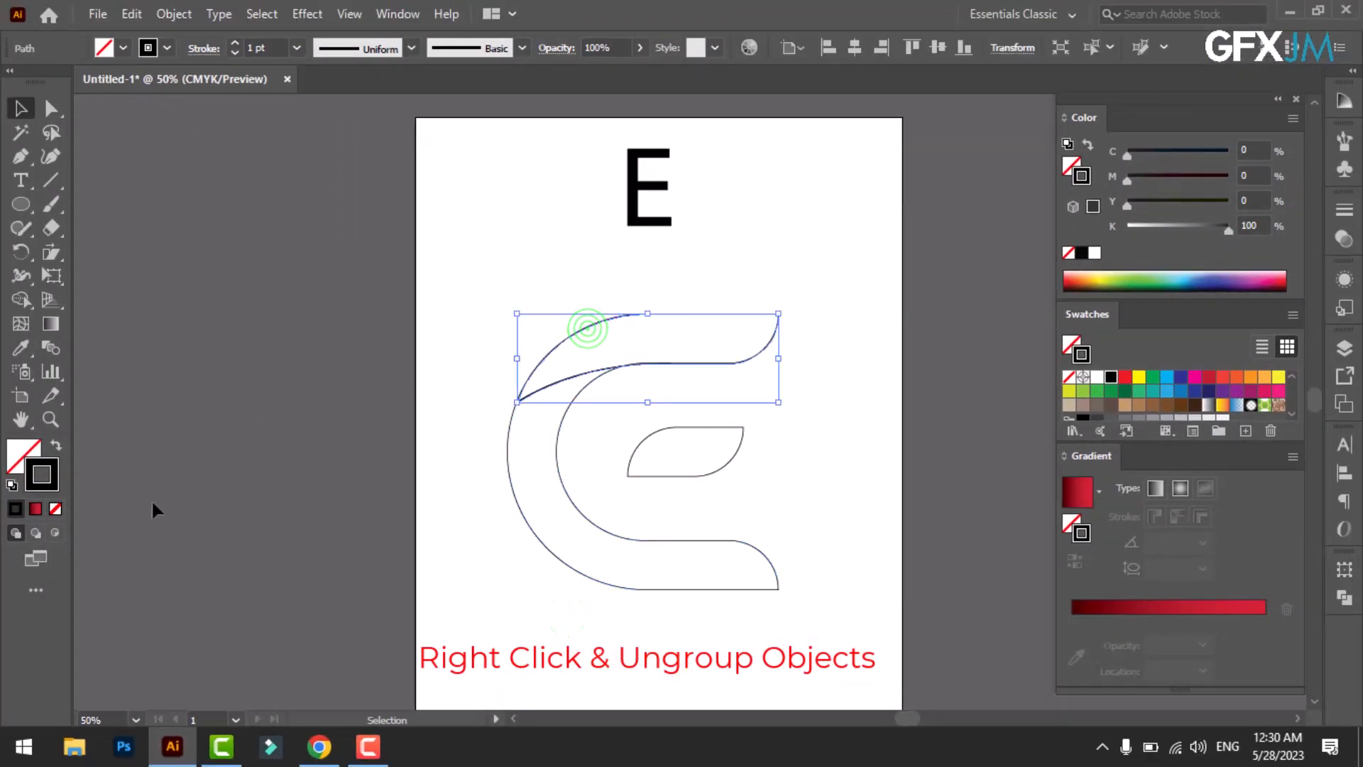
pyautogui.click(37, 511)
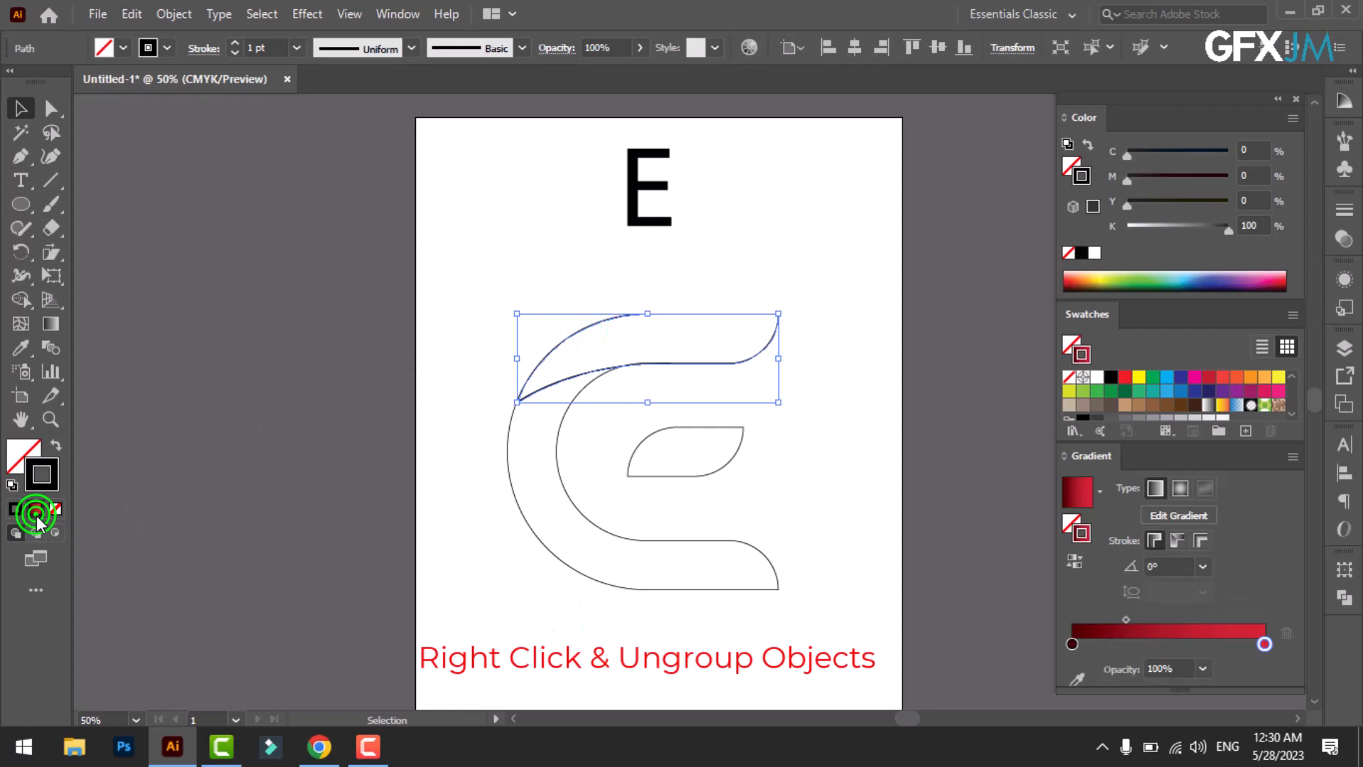
pyautogui.click(56, 445)
pyautogui.click(514, 495)
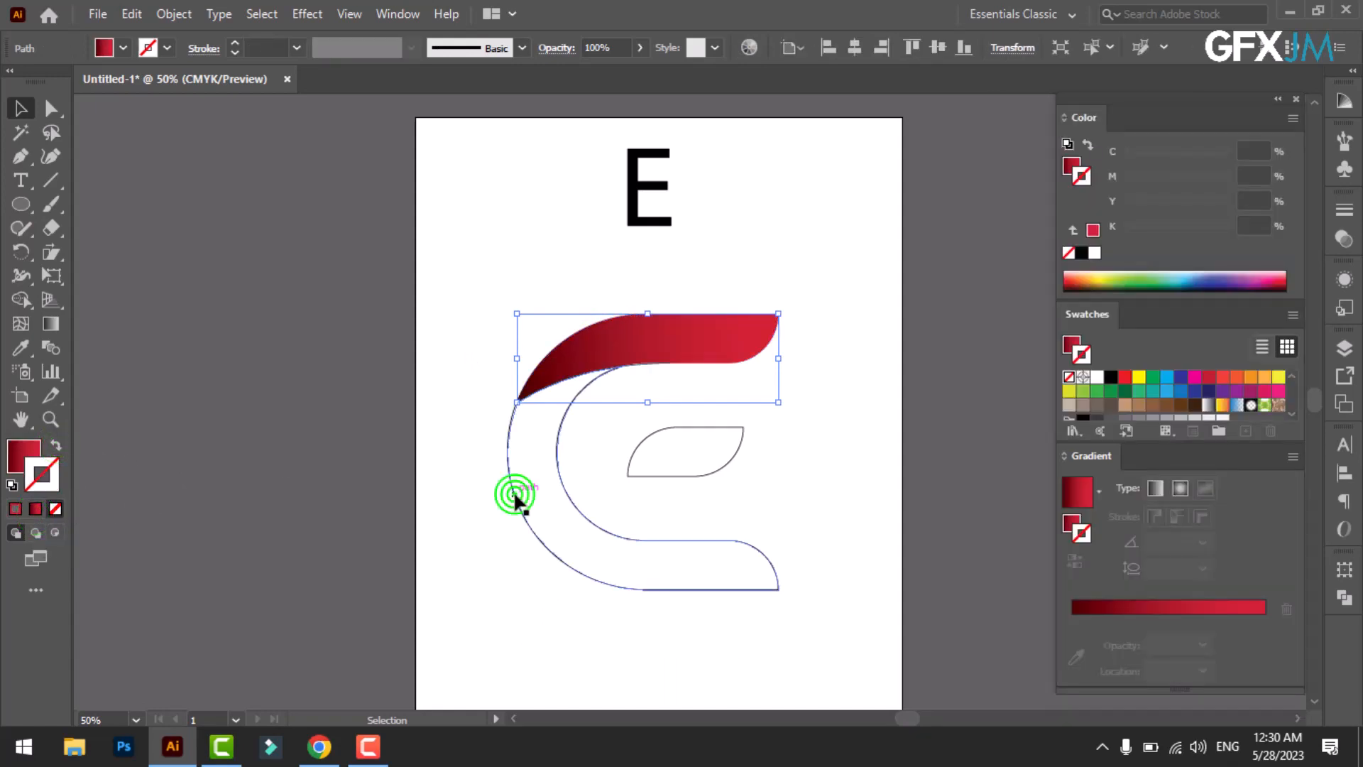
pyautogui.click(37, 508)
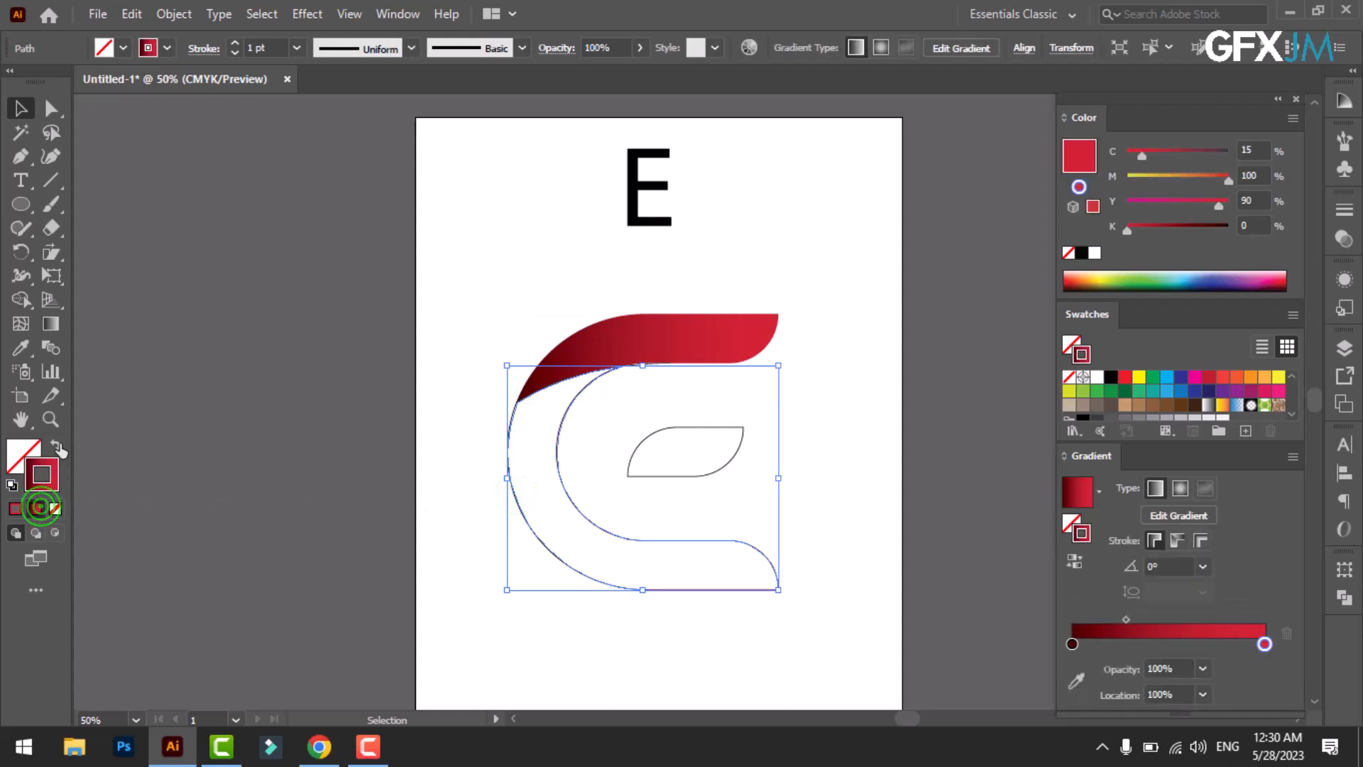
pyautogui.click(57, 445)
# Step: Fill the leaf-shaped middle bar with the same red gradient and no stroke, then deselect it
pyautogui.click(628, 472)
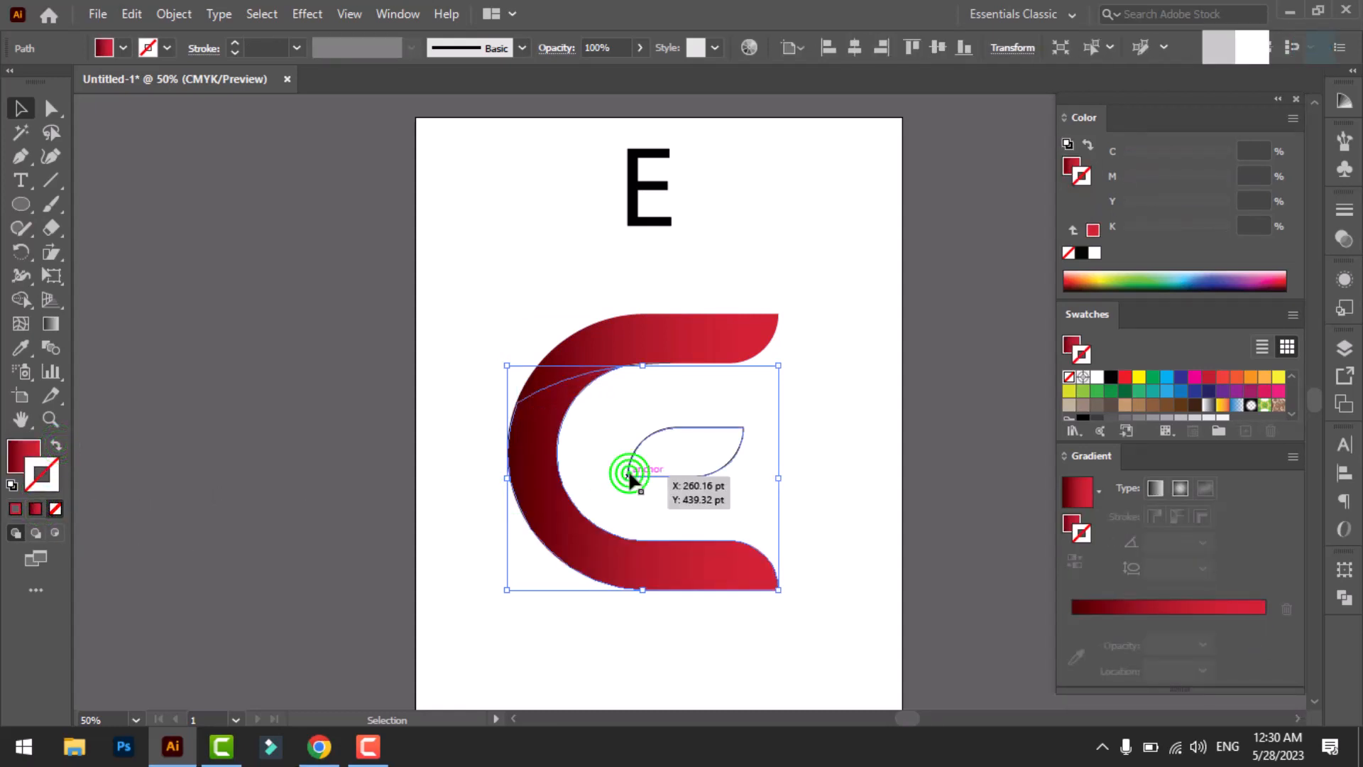
pyautogui.click(36, 509)
pyautogui.click(56, 444)
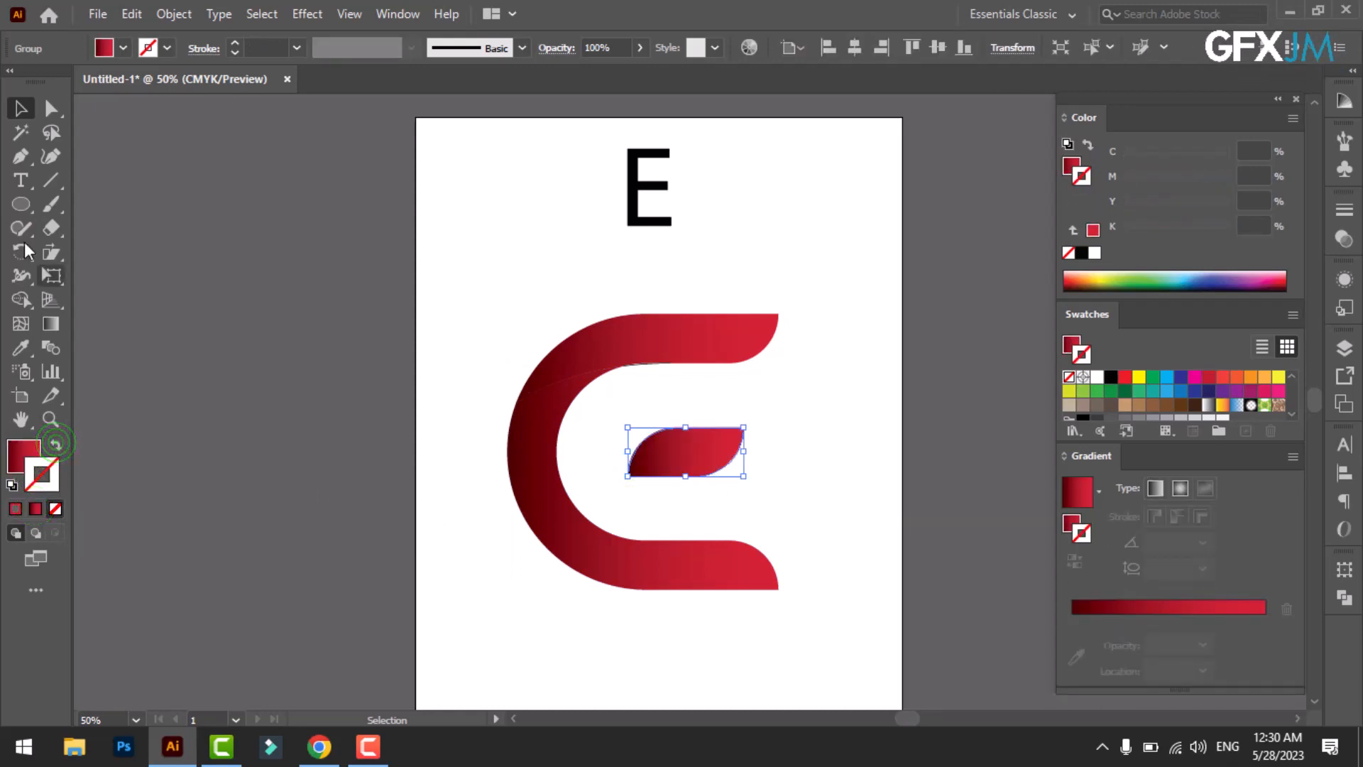
pyautogui.click(18, 111)
pyautogui.click(469, 479)
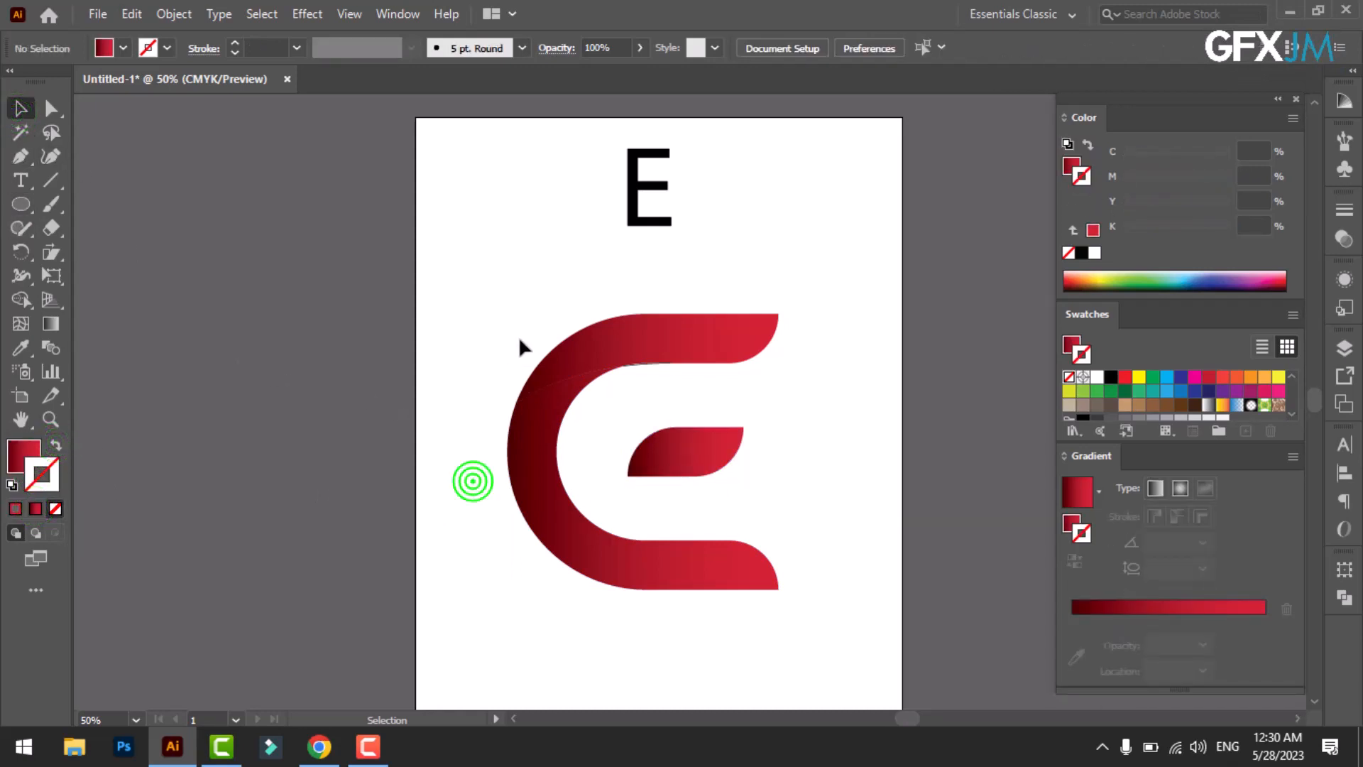
# Step: Reverse the upper arm's gradient to -180° so its tip is dark, and run the lower body's gradient downward at -90°
pyautogui.click(539, 359)
pyautogui.click(49, 323)
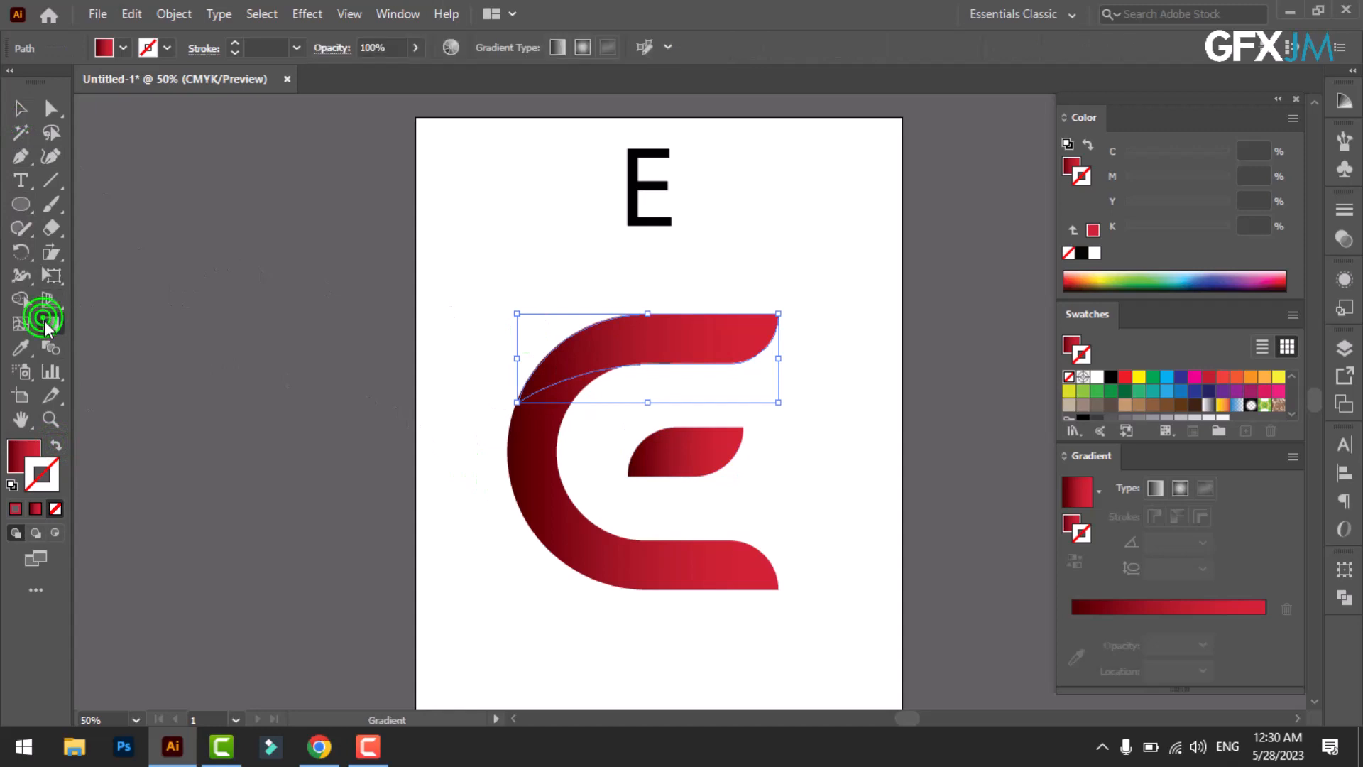
pyautogui.click(587, 312)
pyautogui.click(604, 303)
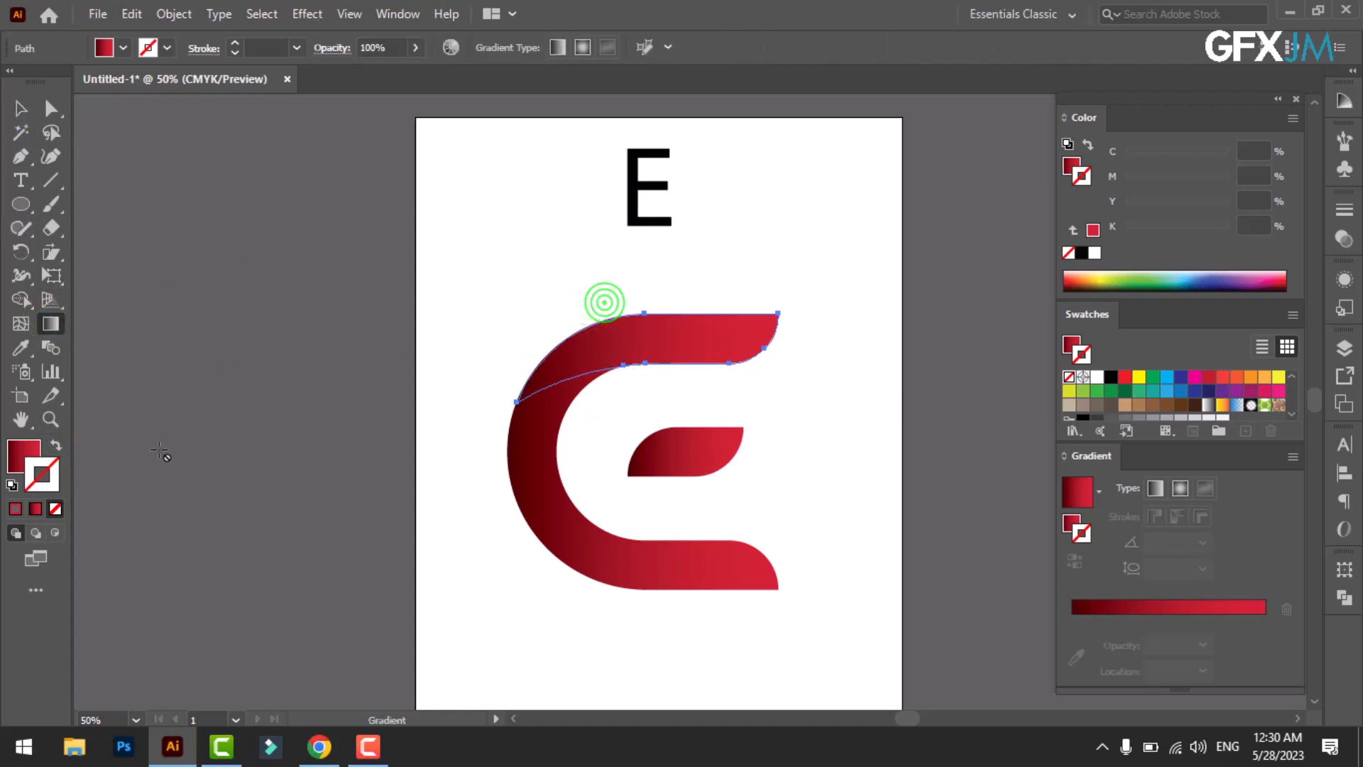
pyautogui.click(15, 447)
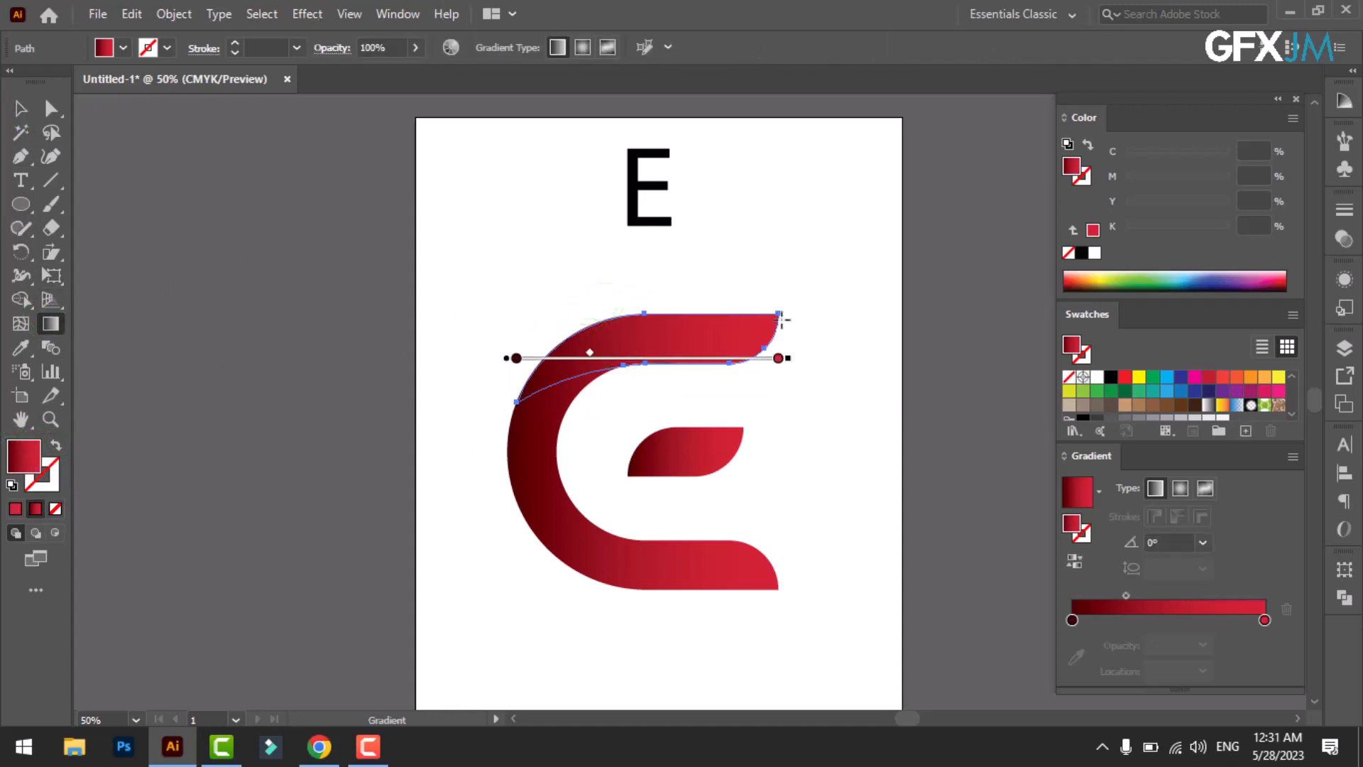
pyautogui.click(807, 335)
pyautogui.moveTo(807, 335); pyautogui.dragTo(502, 341)
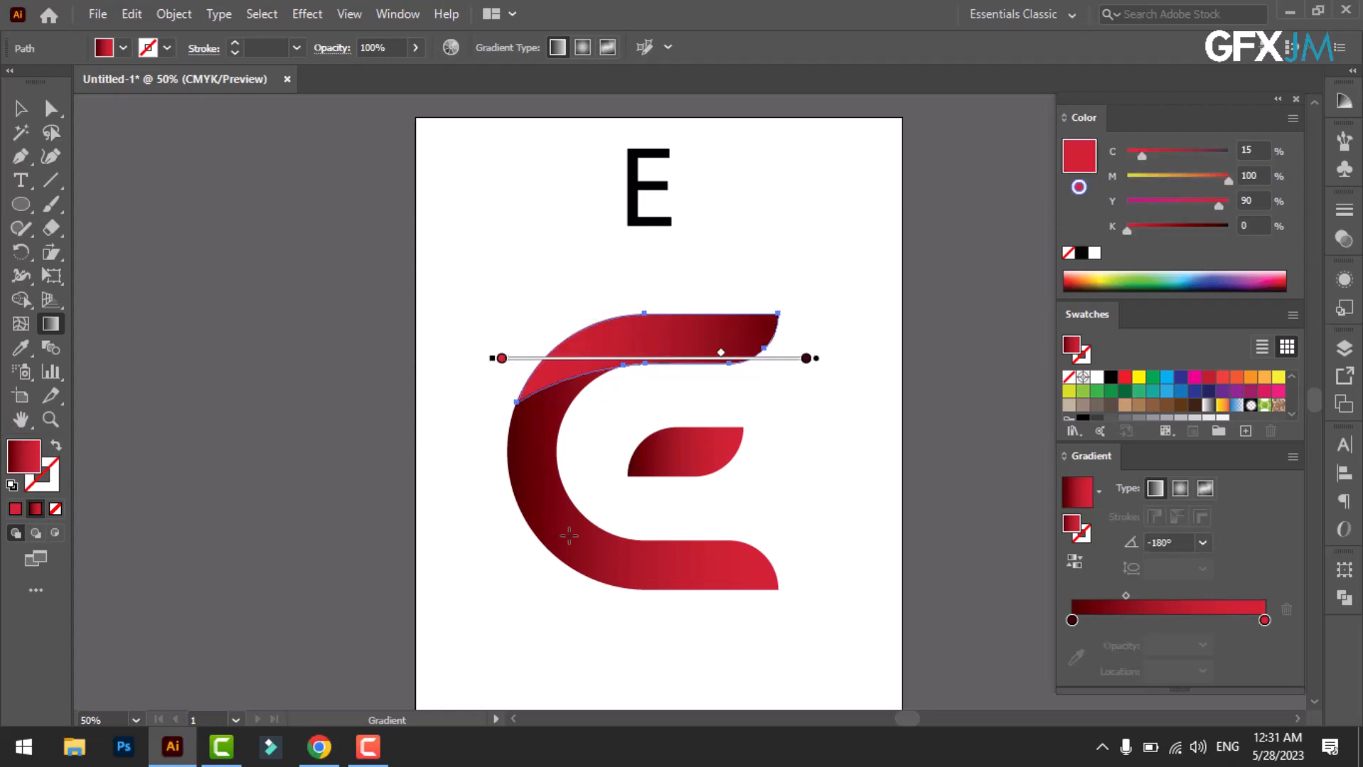
pyautogui.click(535, 481)
pyautogui.moveTo(545, 405)
pyautogui.mouseDown()
pyautogui.moveTo(545, 584)
pyautogui.moveTo(573, 619)
pyautogui.mouseUp()
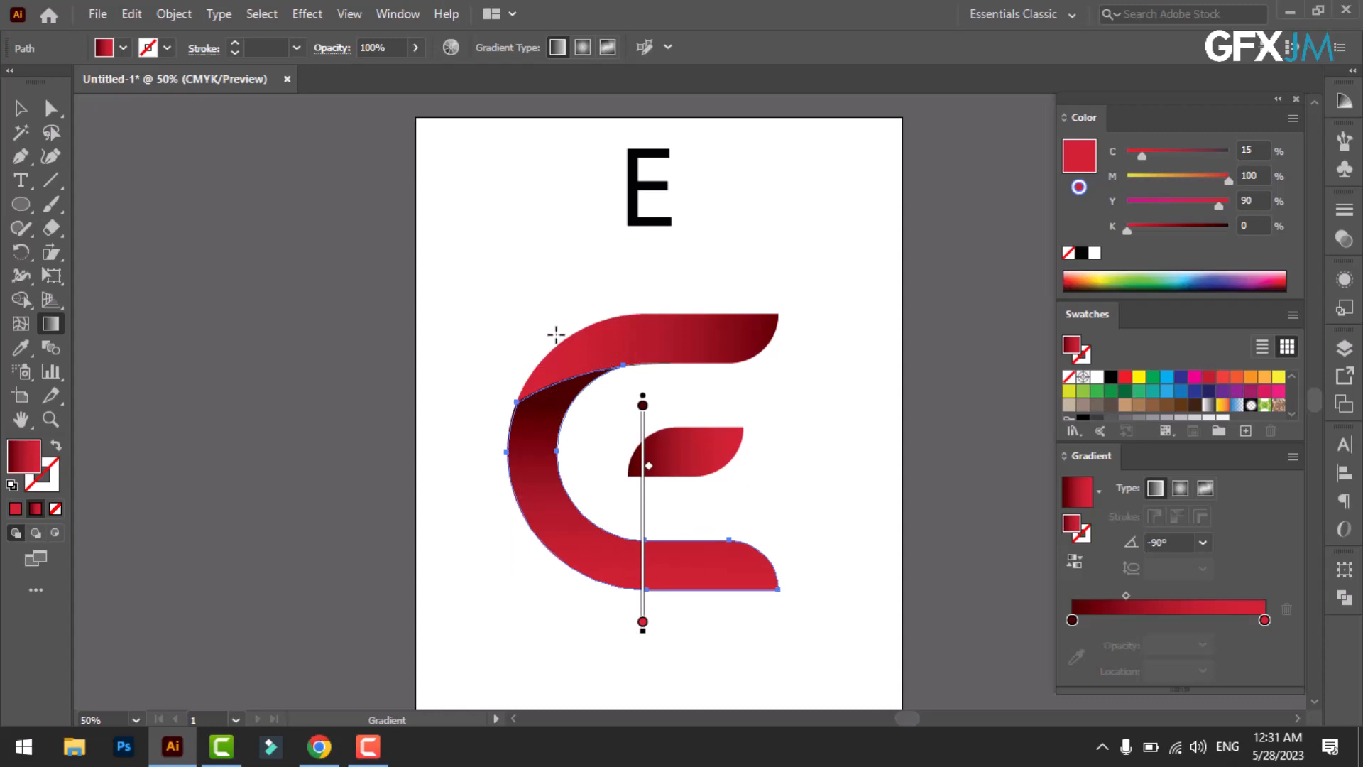
# Step: Change the middle bar to a radial gradient spreading well beyond the bar, with its dark centre near the bar's left end, then deselect
pyautogui.click(698, 452)
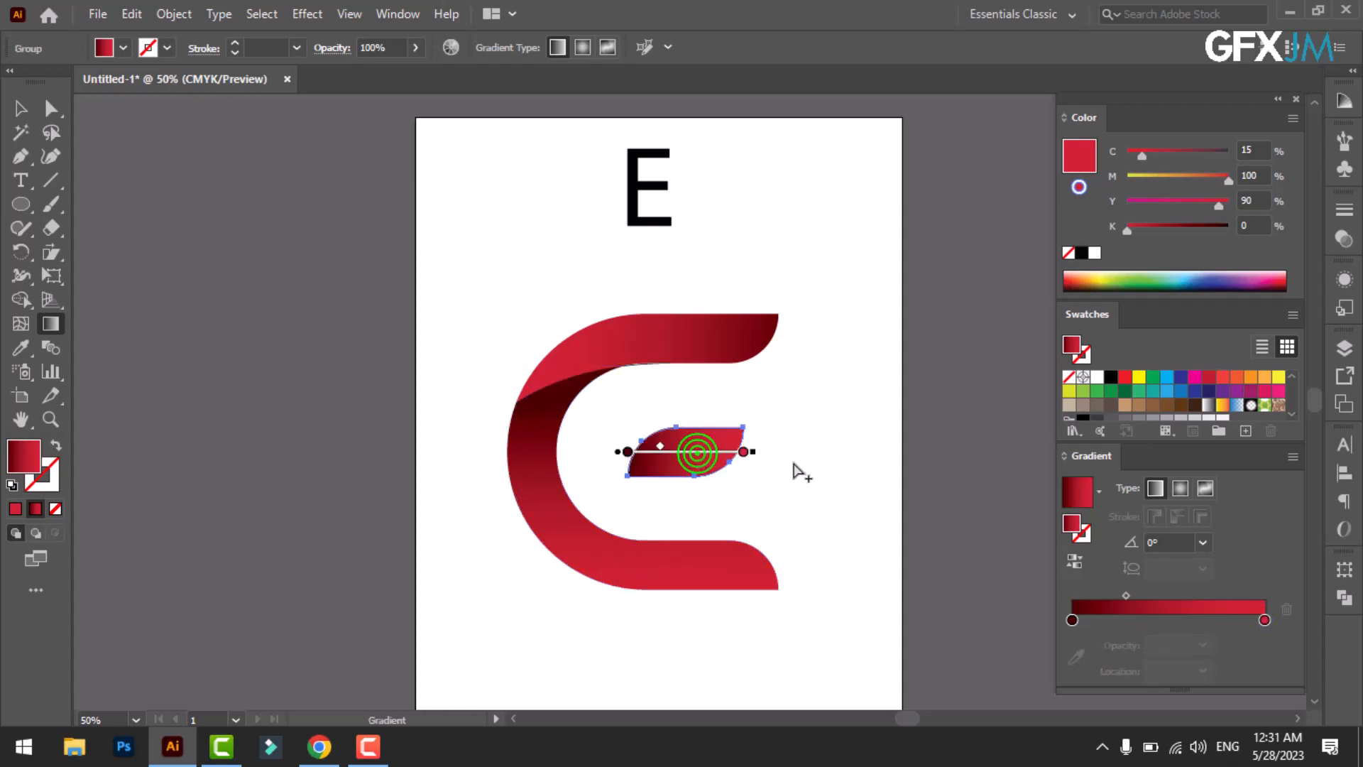
pyautogui.click(1181, 487)
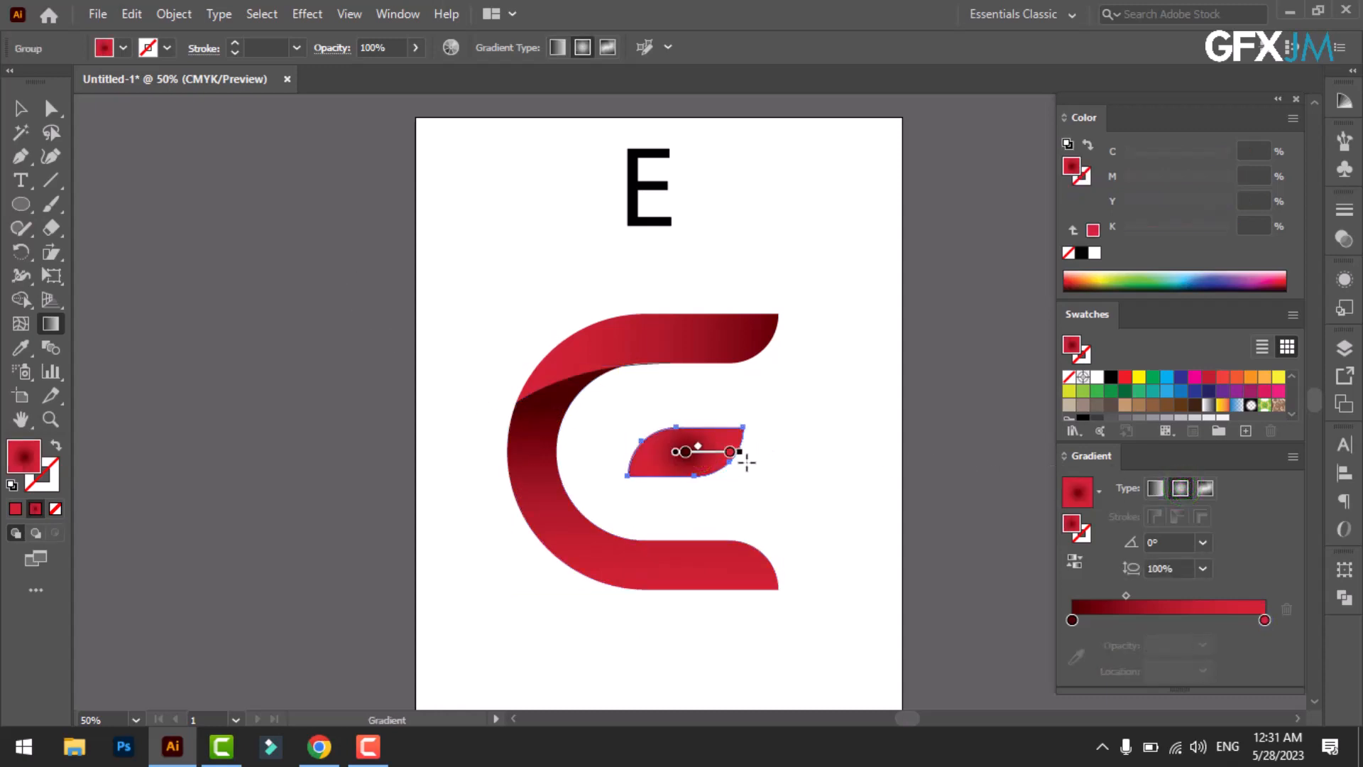
pyautogui.moveTo(615, 447); pyautogui.dragTo(786, 447)
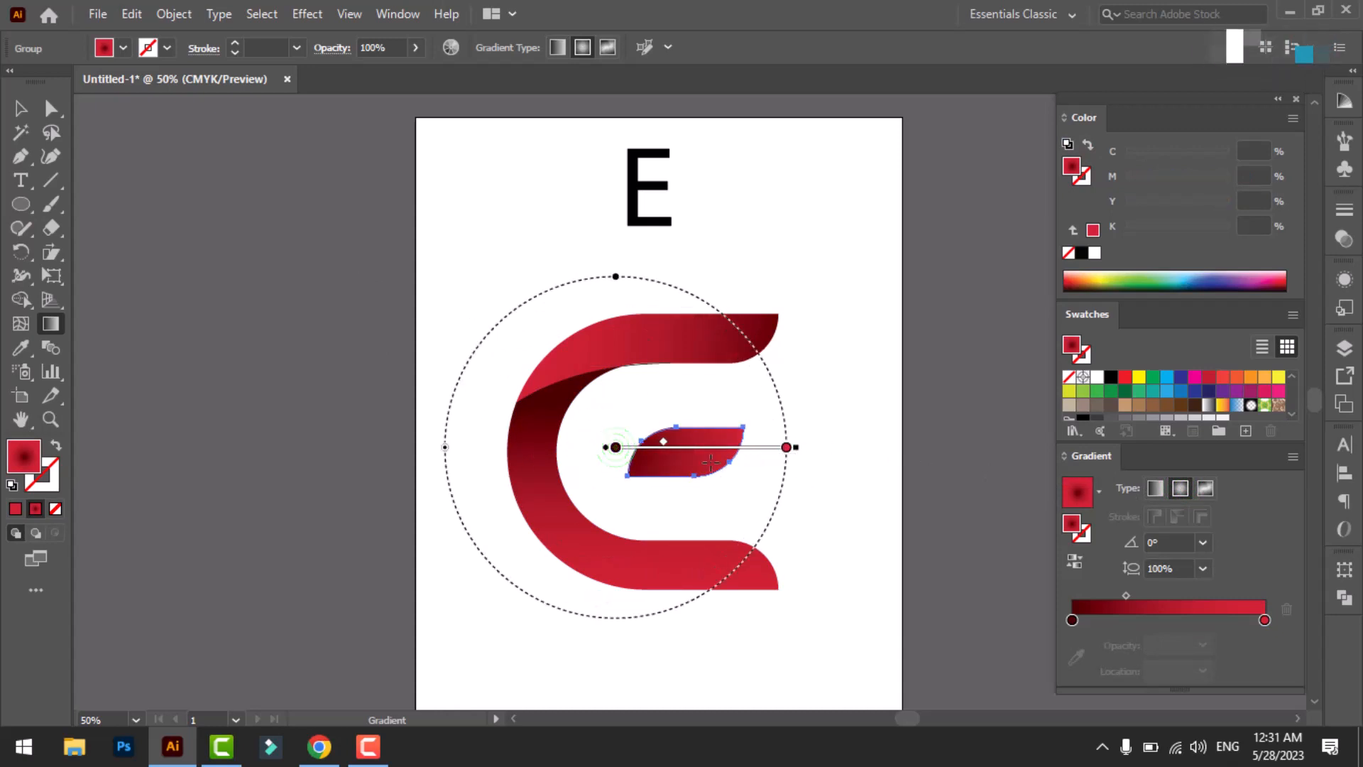
pyautogui.click(676, 450)
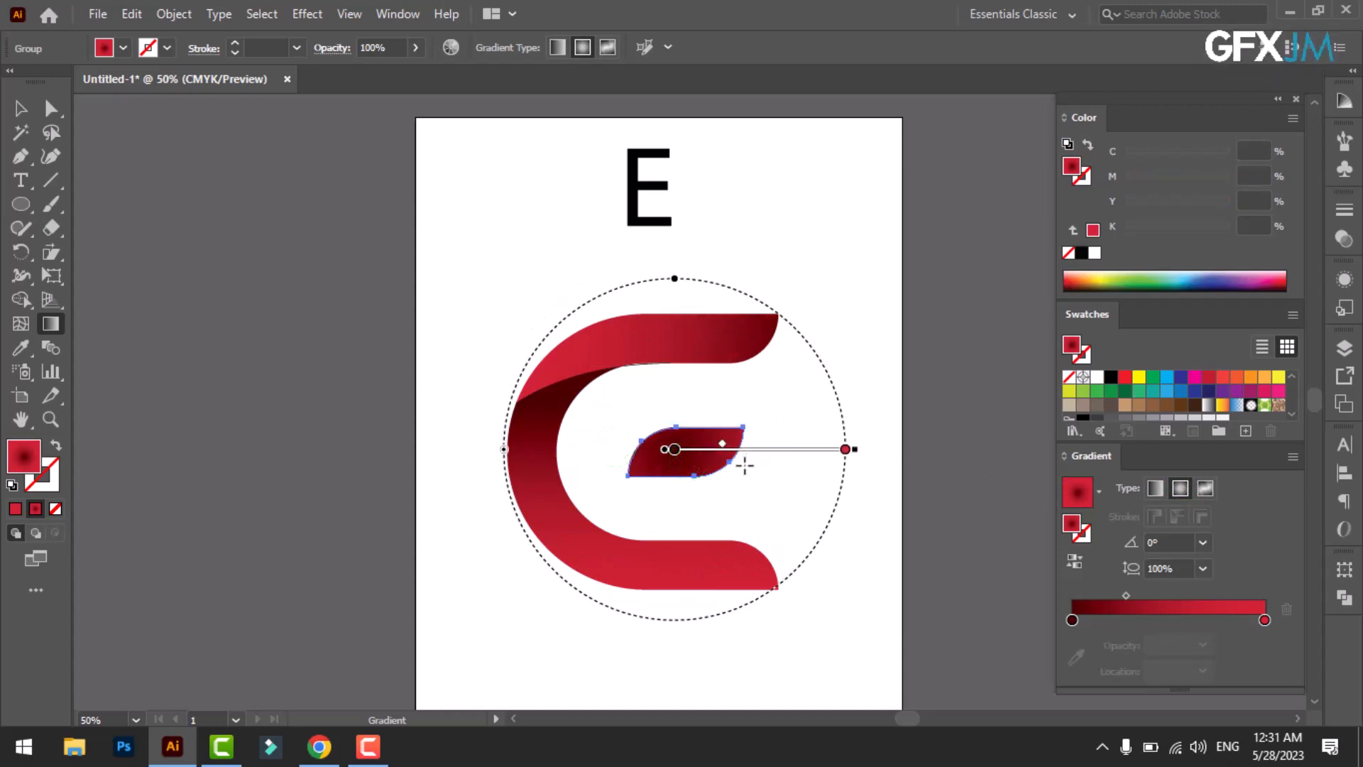
pyautogui.click(672, 450)
pyautogui.moveTo(671, 452); pyautogui.dragTo(642, 454)
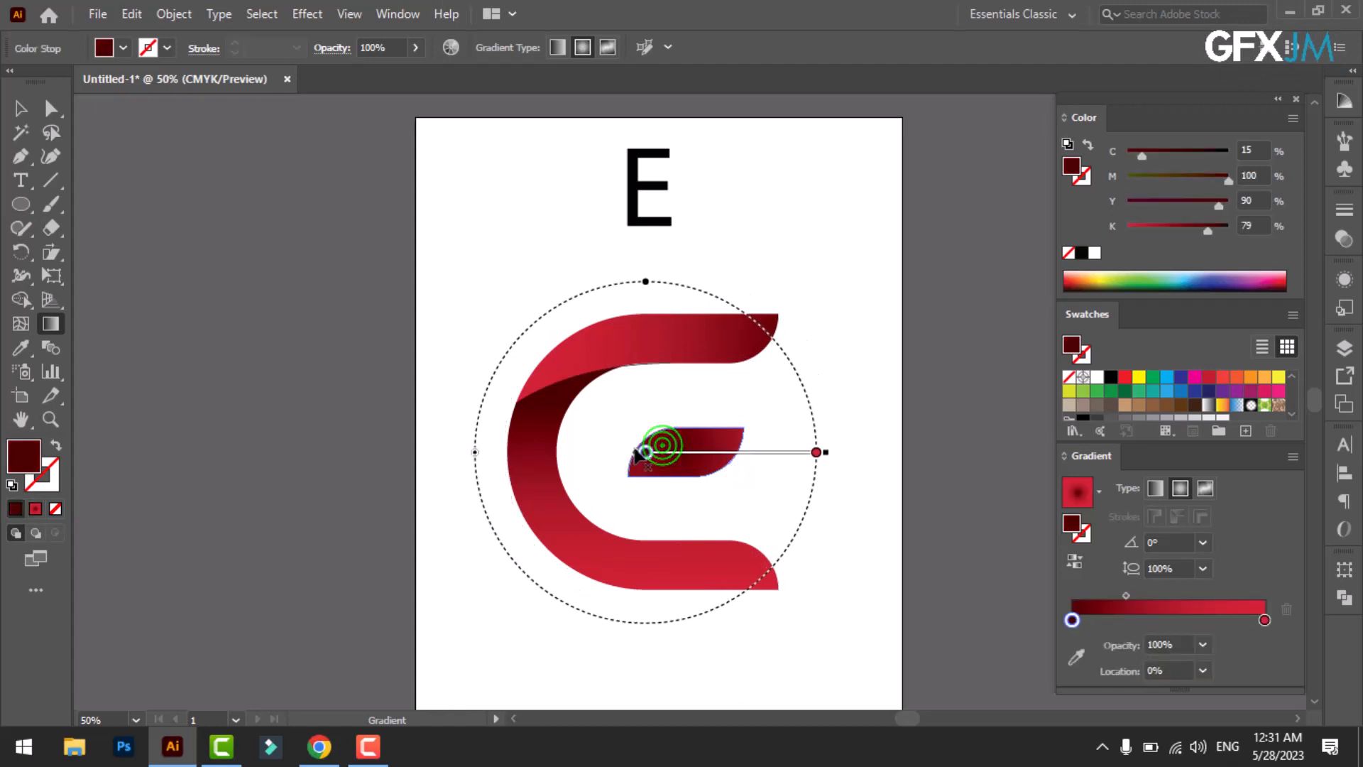
pyautogui.click(17, 110)
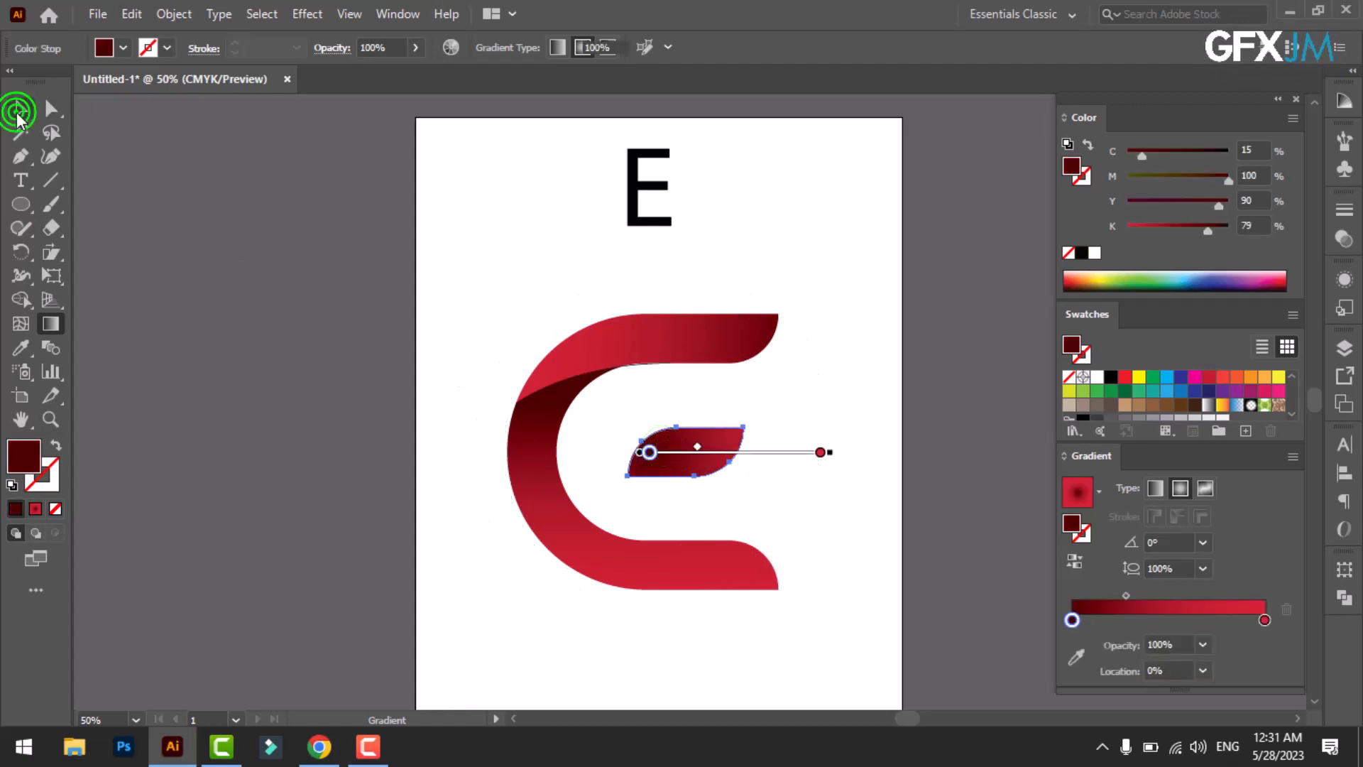
pyautogui.click(434, 617)
# Step: Add the text "COMPANY NAME" below the E logo
pyautogui.scroll(-1, 599, 482)
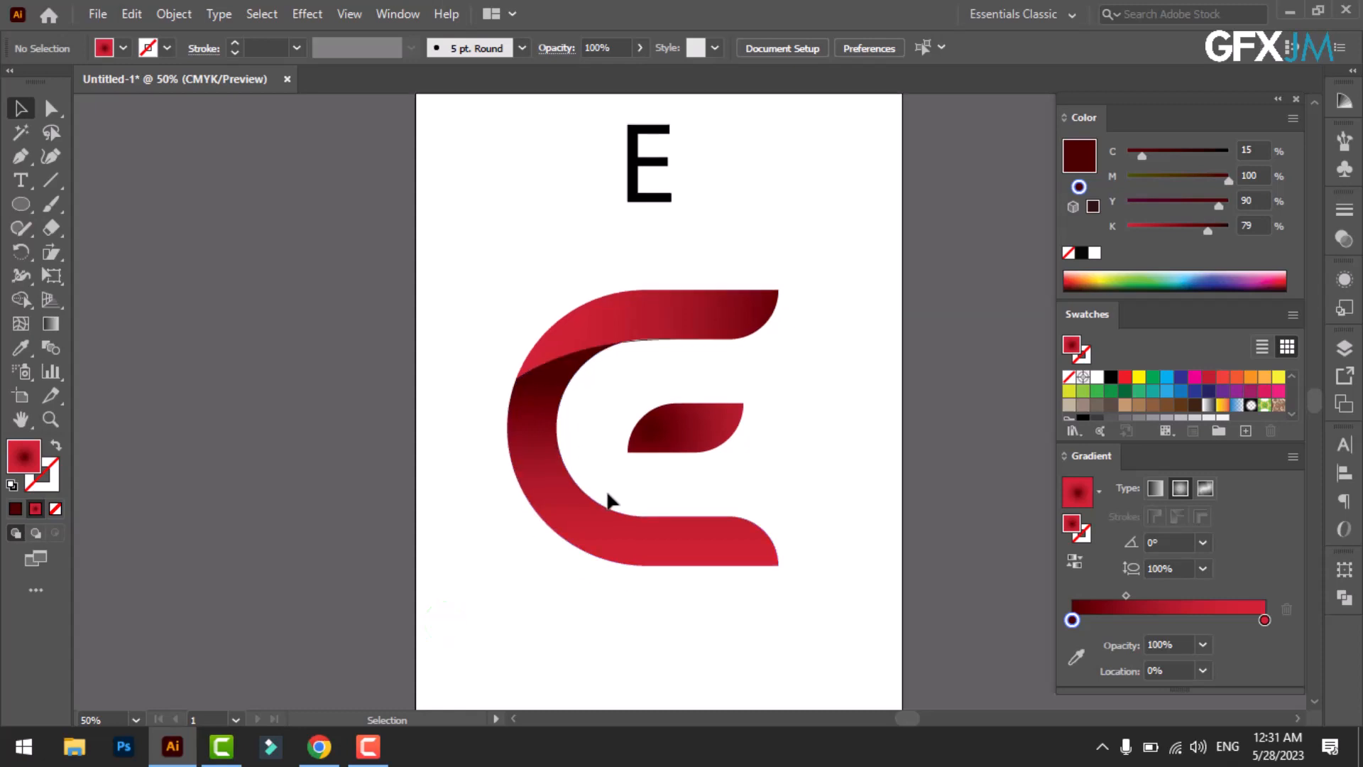
pyautogui.scroll(-1, 608, 498)
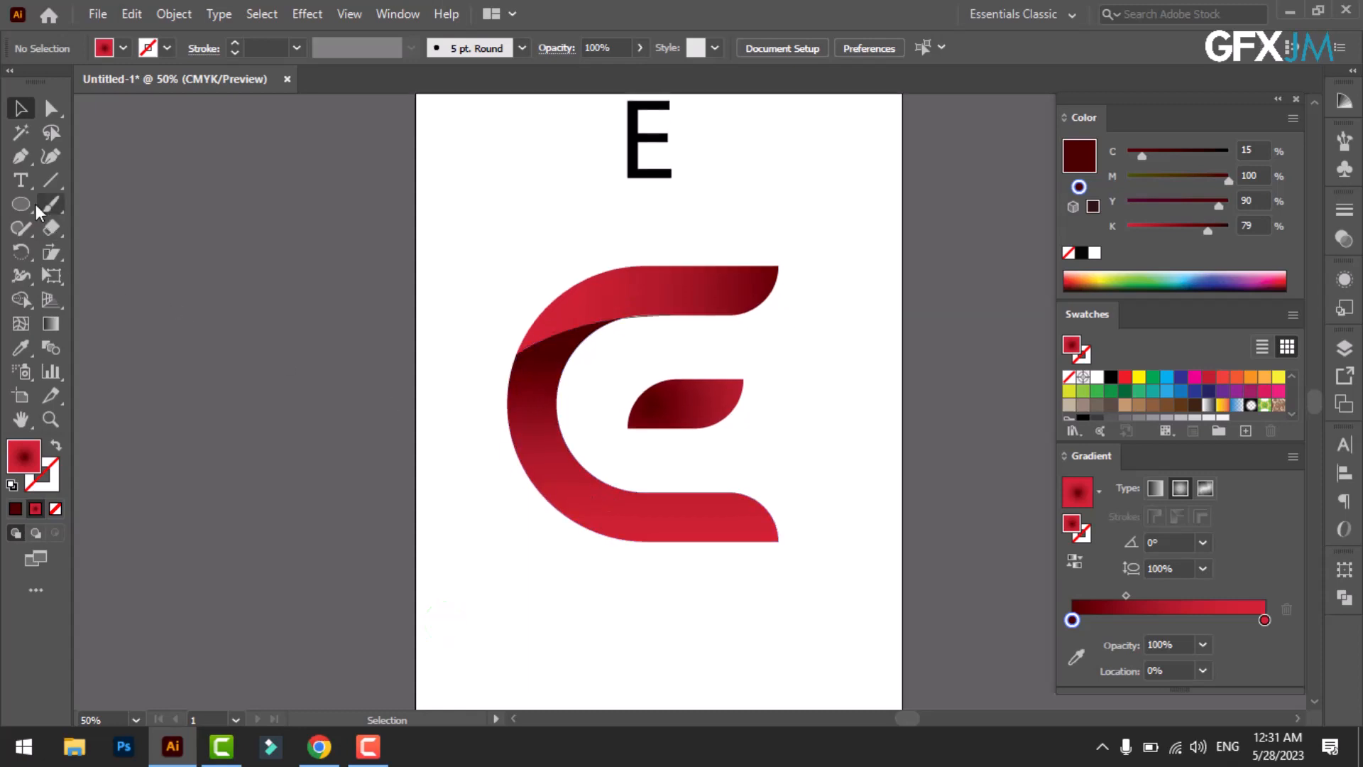
pyautogui.click(21, 181)
pyautogui.click(528, 570)
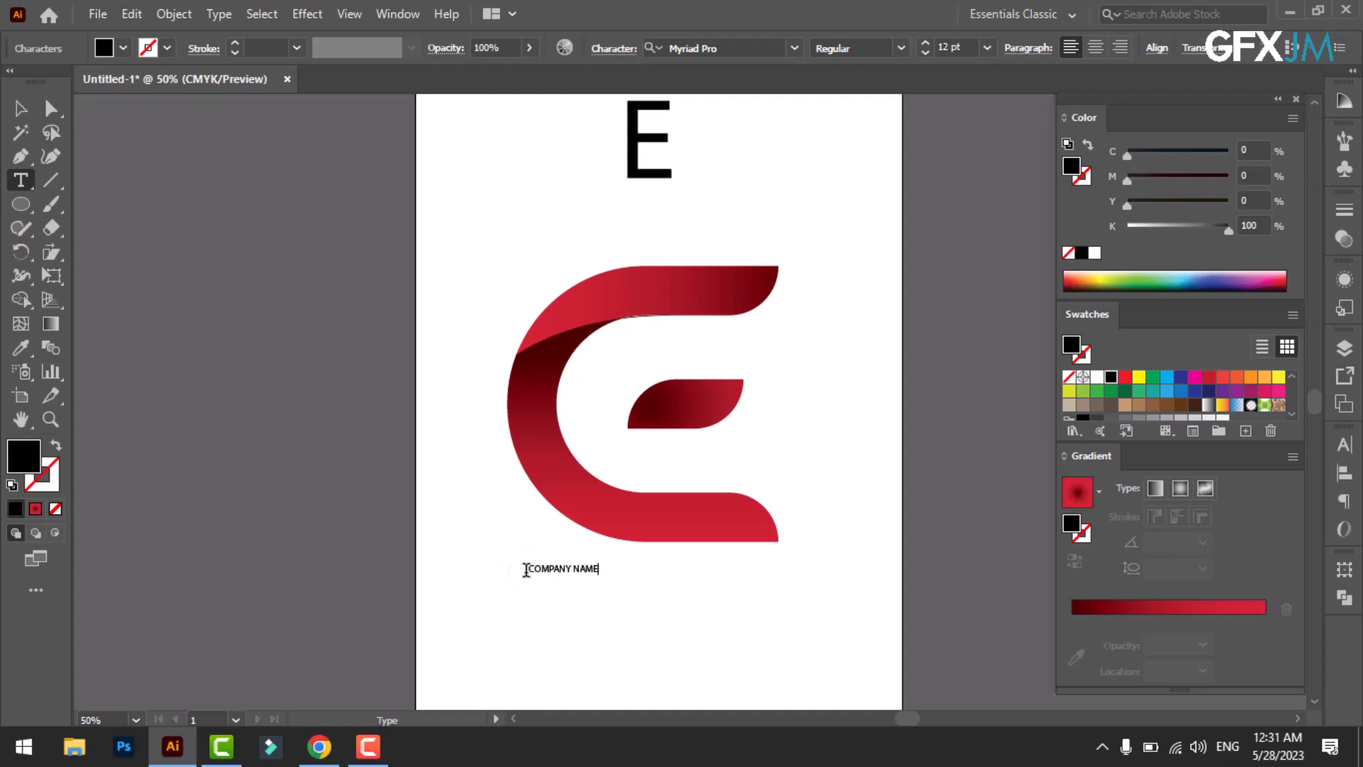
# Step: Enlarge the COMPANY NAME text to about 37 pt beneath the logo and keep it selected as an object
pyautogui.click(19, 108)
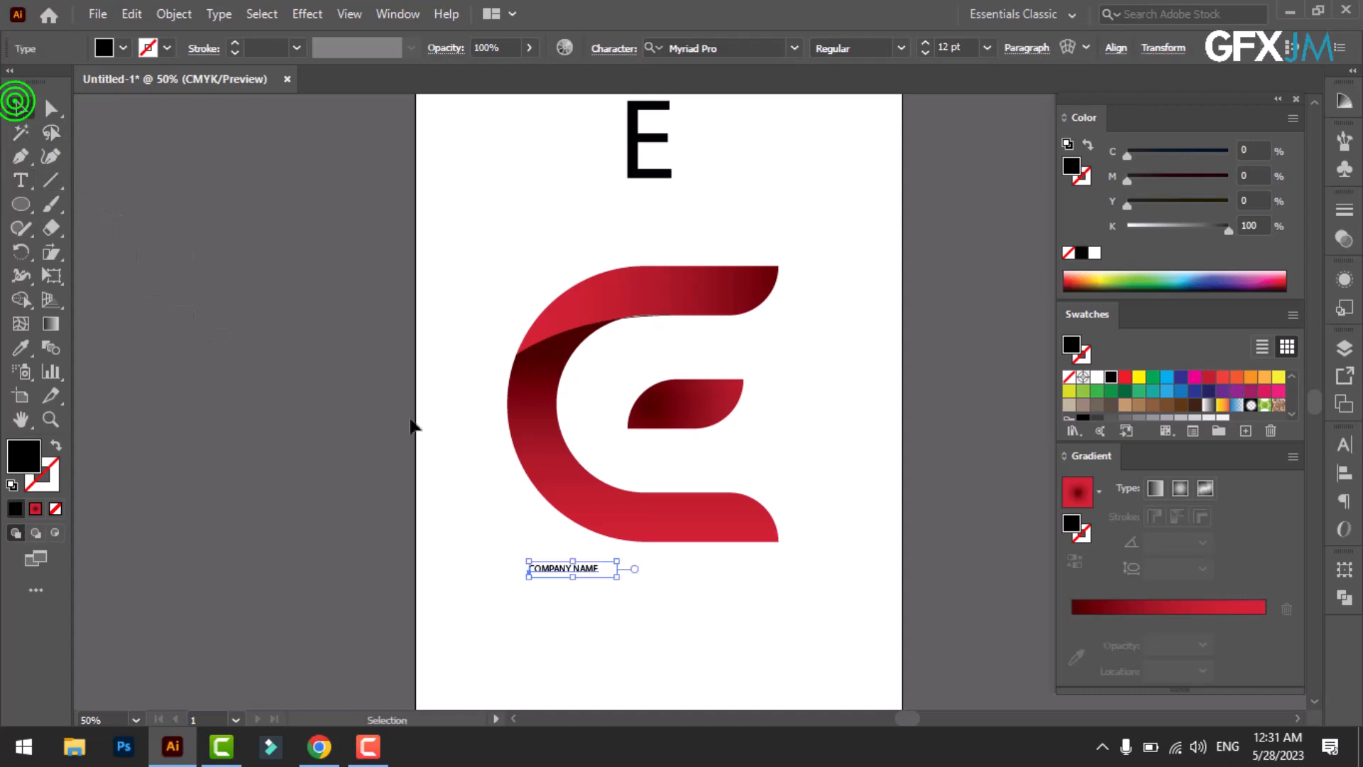
pyautogui.moveTo(616, 577); pyautogui.dragTo(798, 670)
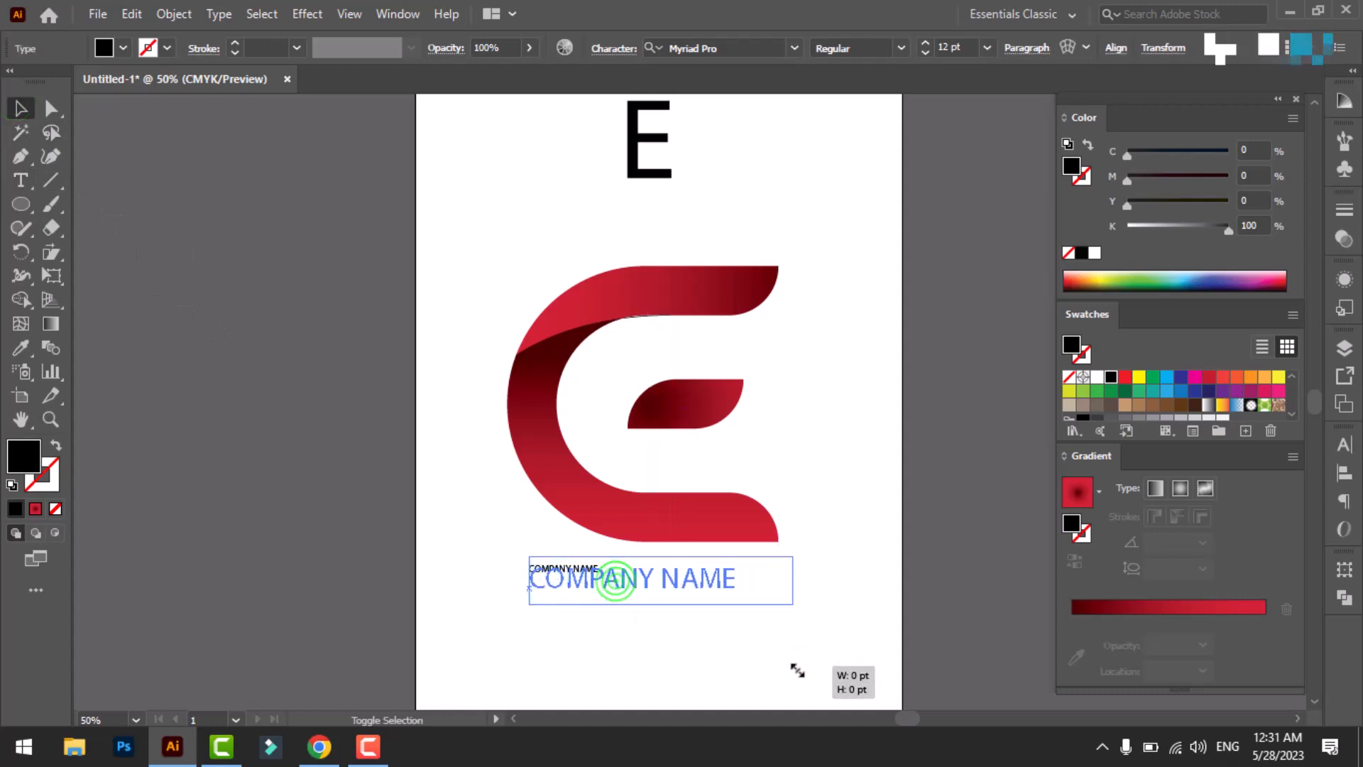
pyautogui.doubleClick(742, 595)
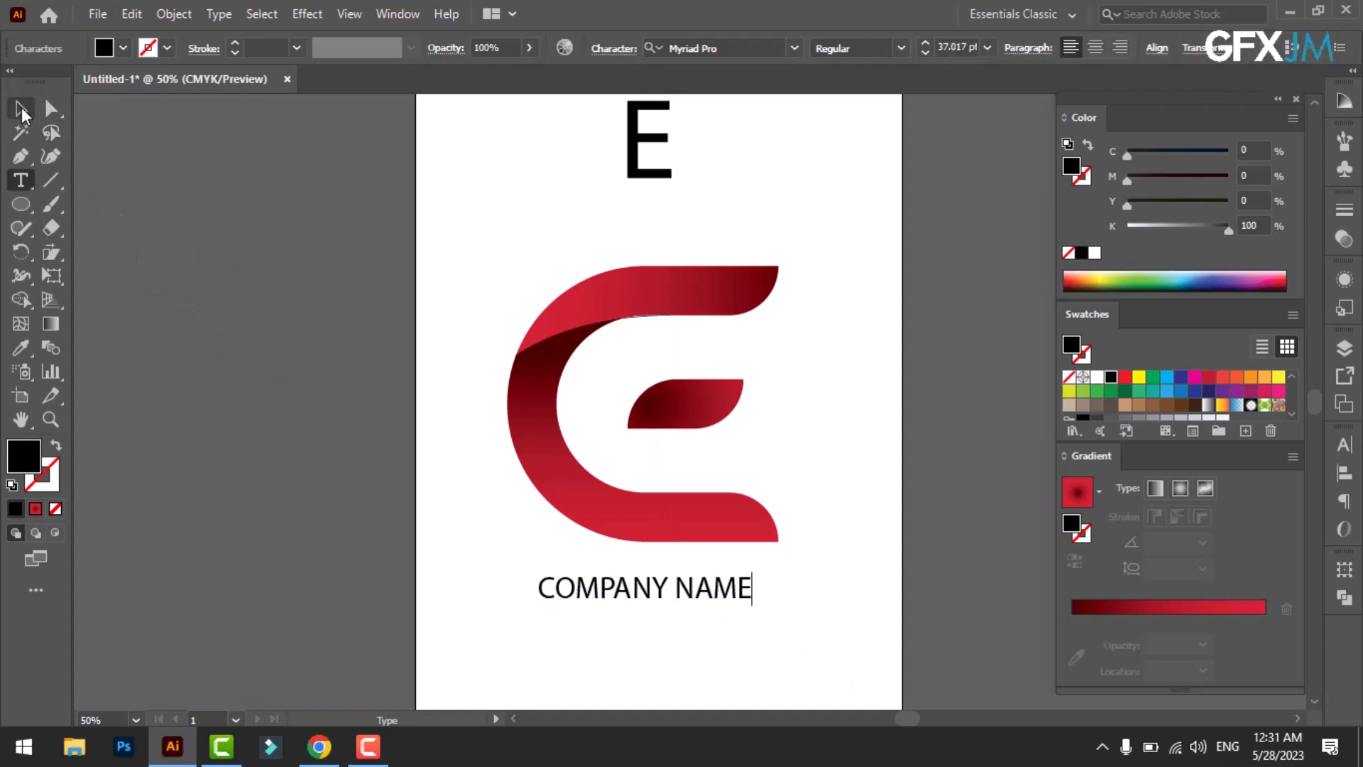
pyautogui.click(20, 109)
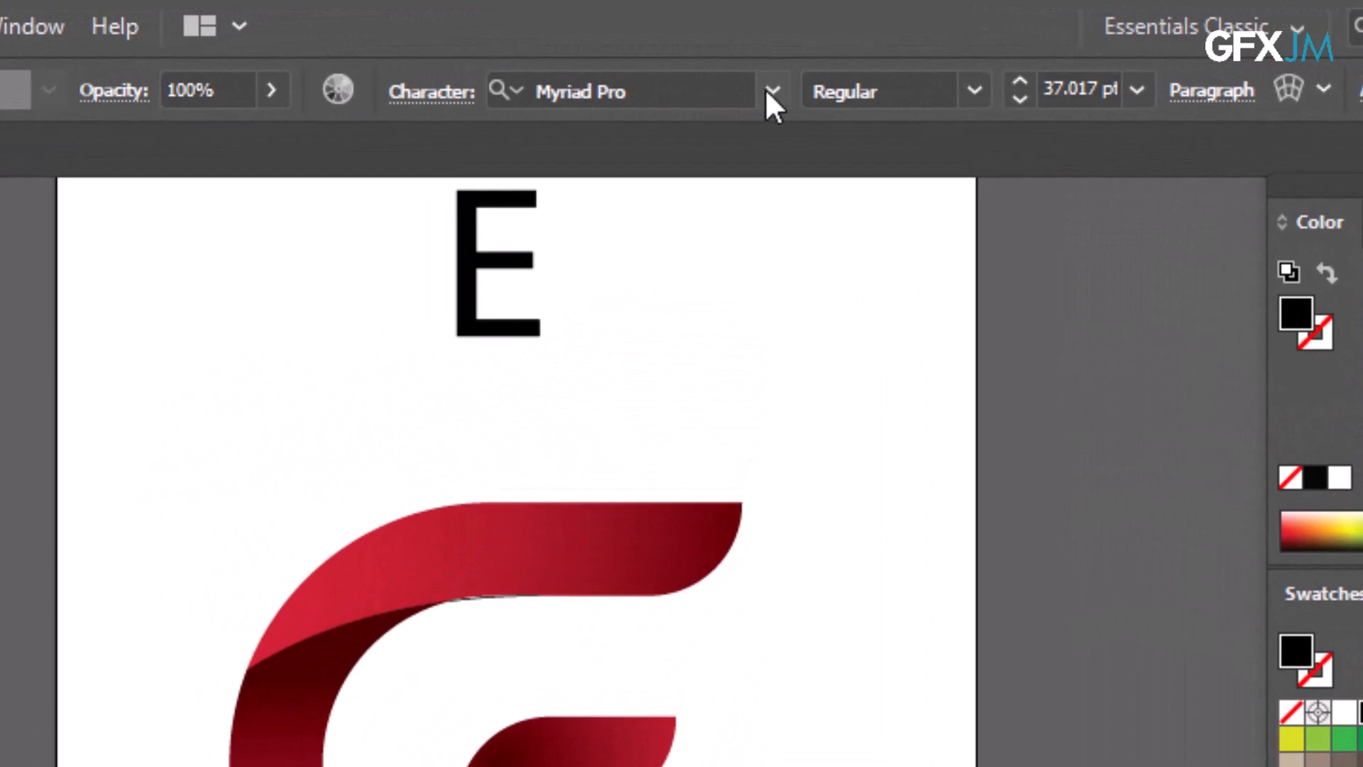
# Step: Set the COMPANY NAME text's font to CALINOR PEGASUS and shift the text left to centre it beneath the logo
pyautogui.click(773, 93)
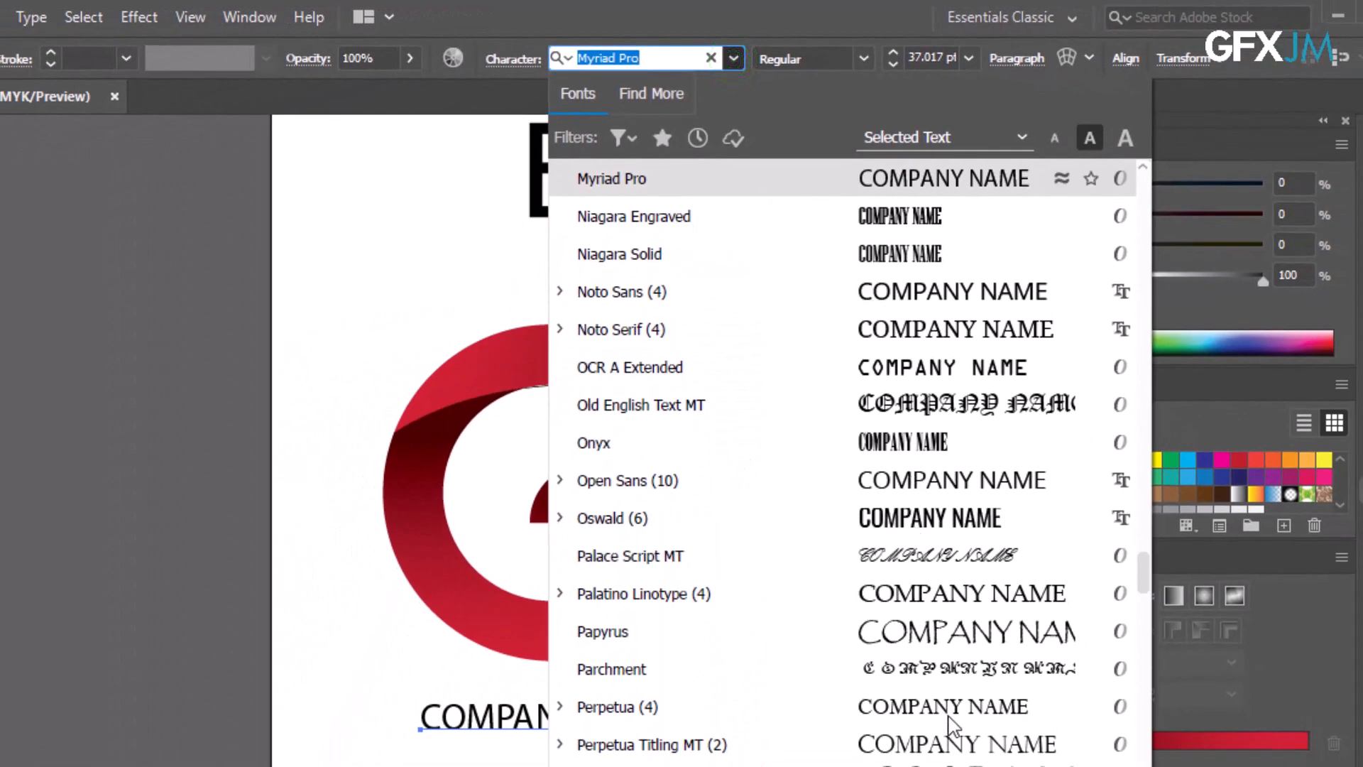
pyautogui.moveTo(1145, 568); pyautogui.dragTo(1140, 190)
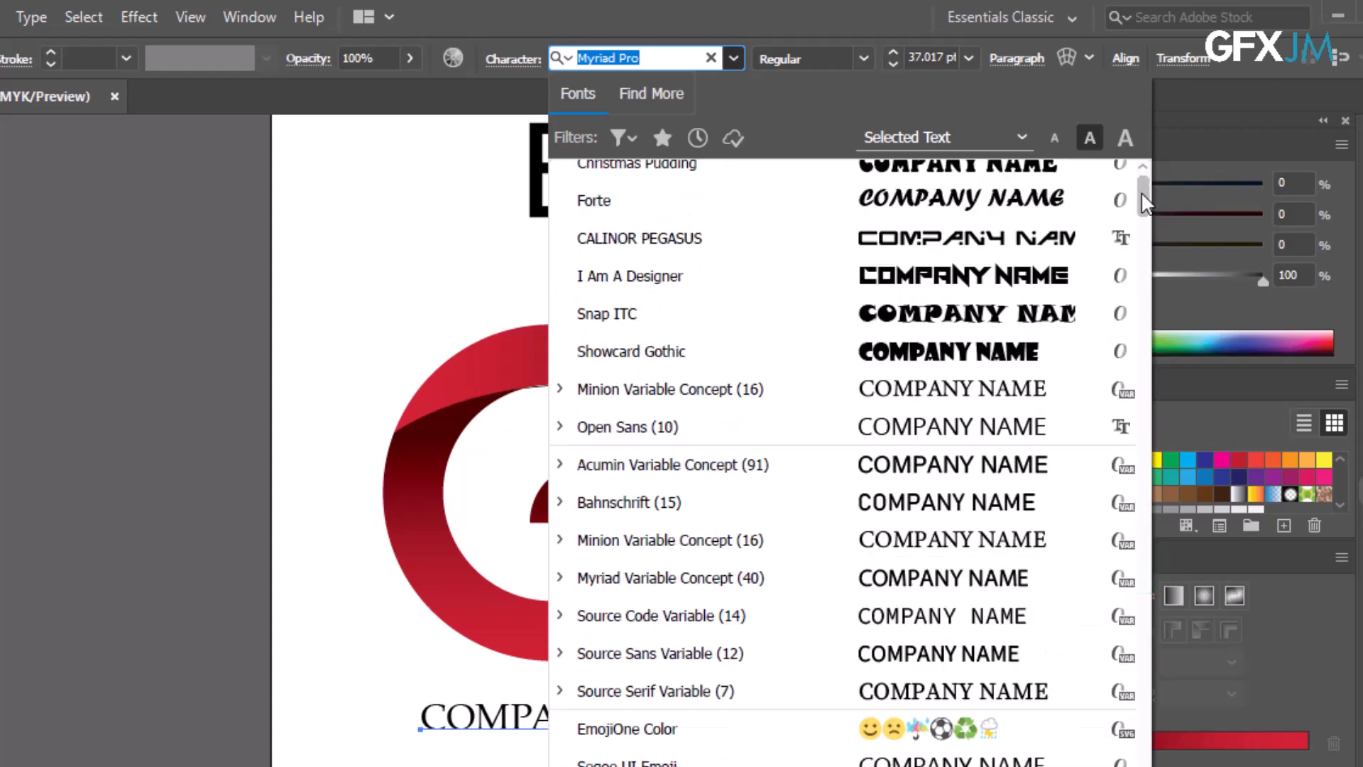
pyautogui.click(948, 248)
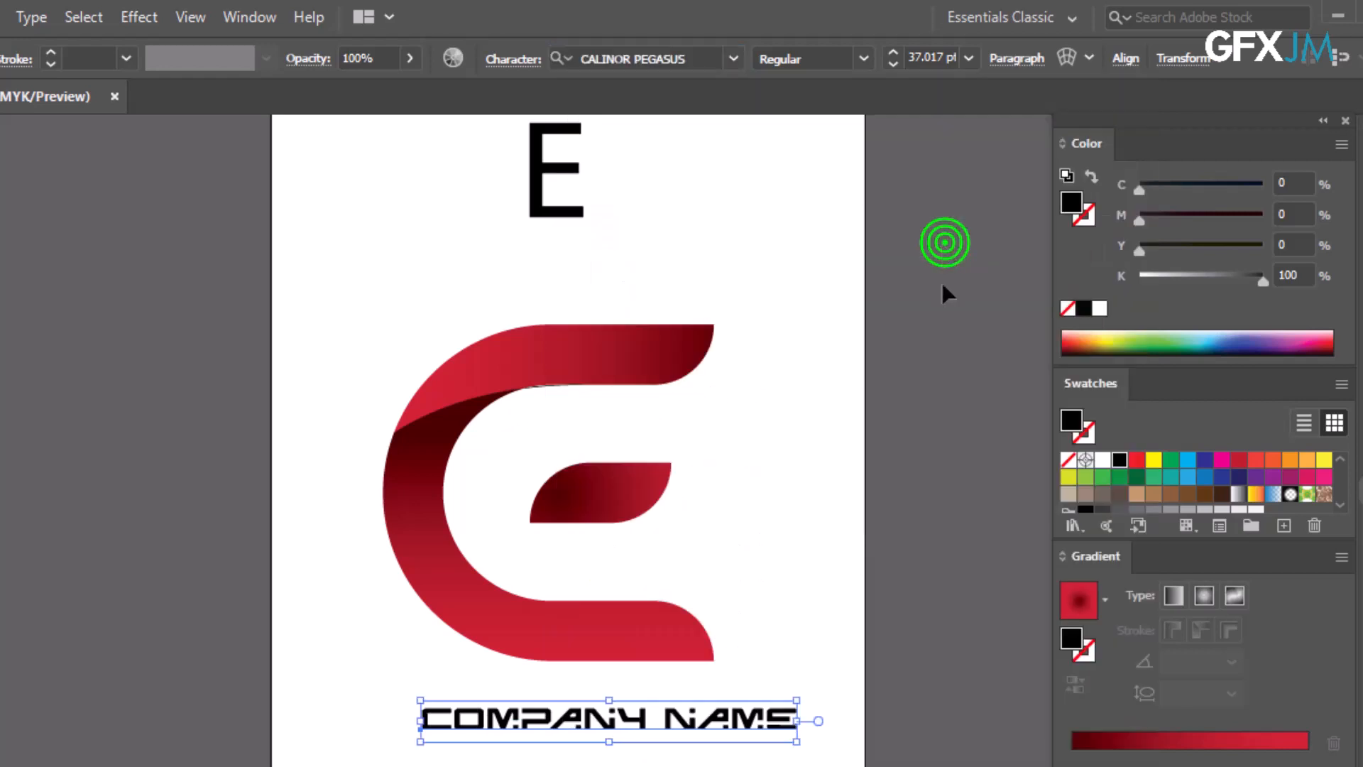
pyautogui.moveTo(718, 722); pyautogui.dragTo(687, 721)
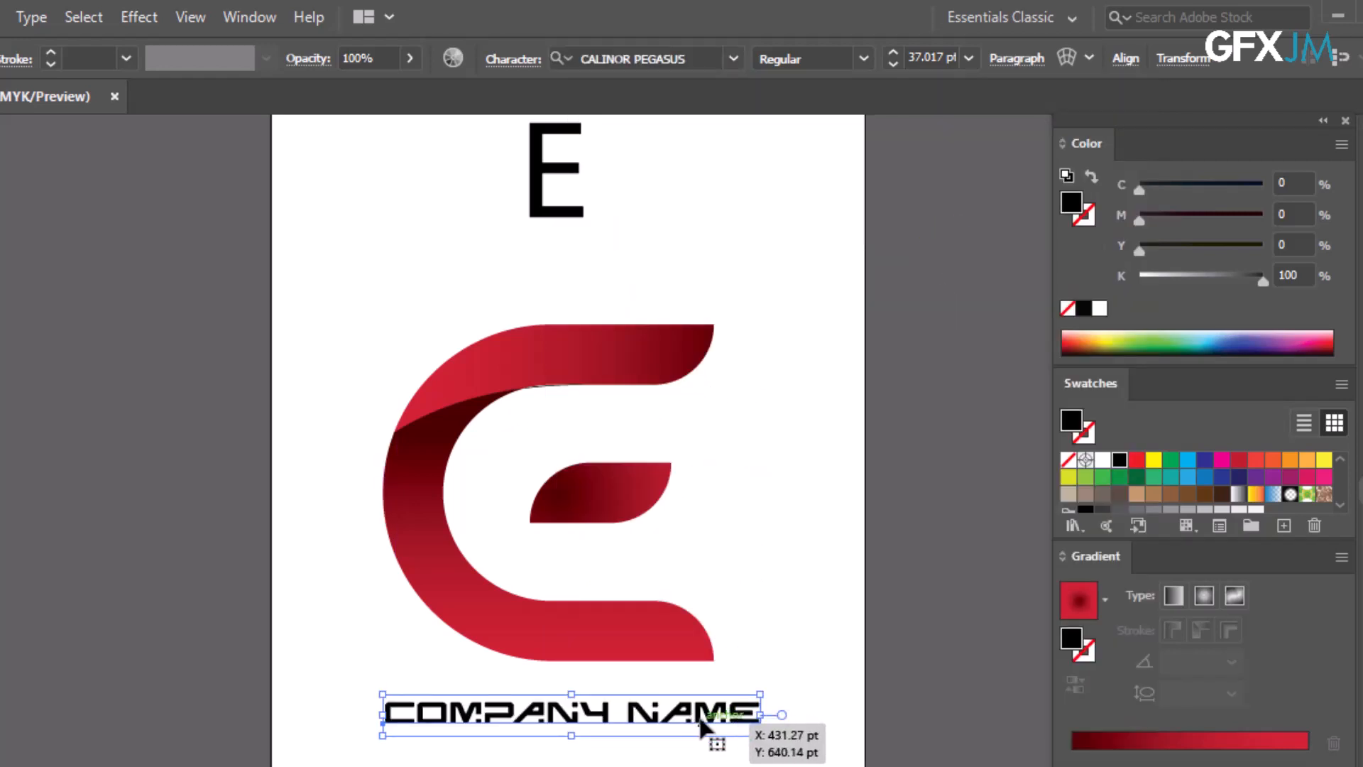